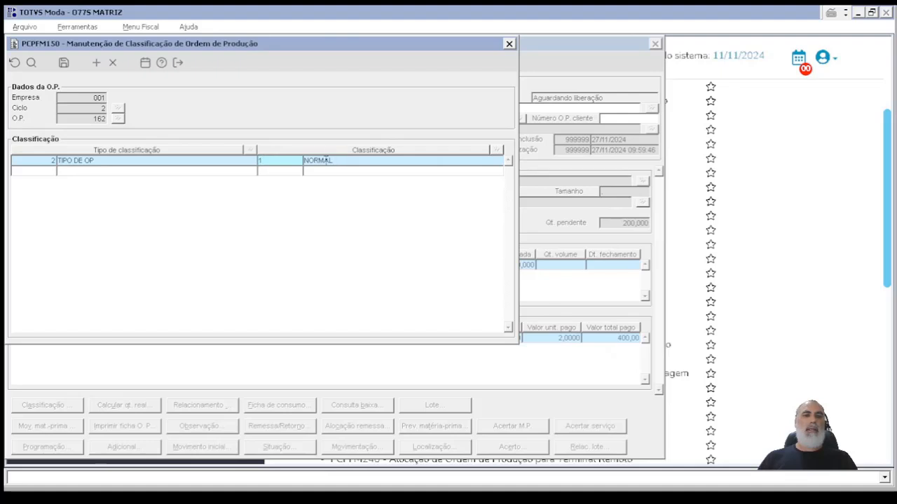
Step: Add the PRIORIDADE classification with the value URGENTE to the production order, save it and close the classification window
{"action": "left_click", "coordinate": [281, 168]}
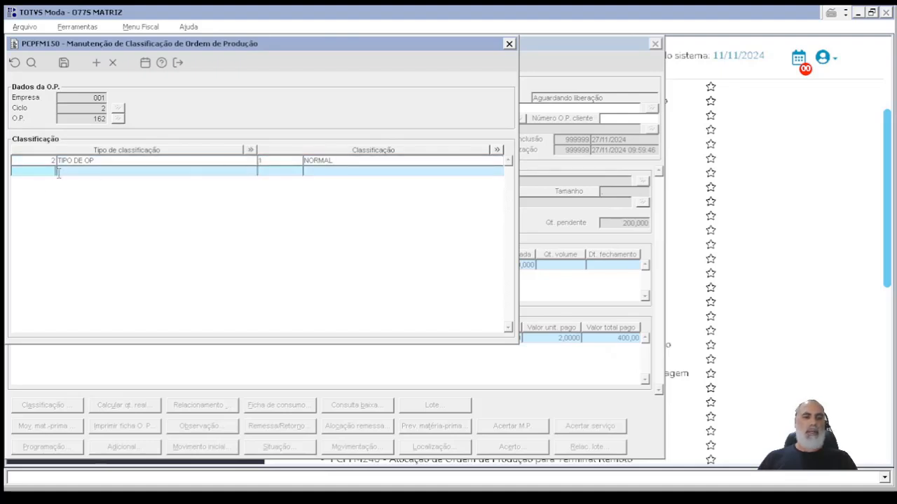
{"action": "double_click", "coordinate": [280, 168]}
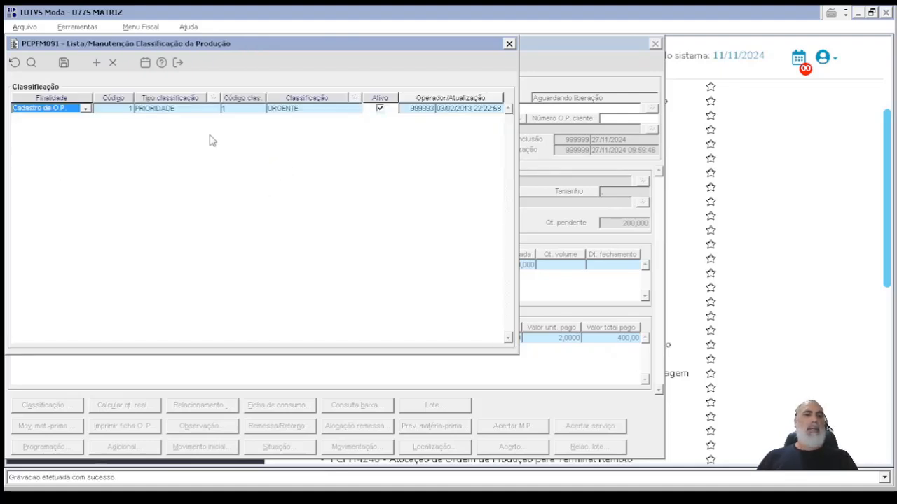
{"action": "double_click", "coordinate": [234, 108]}
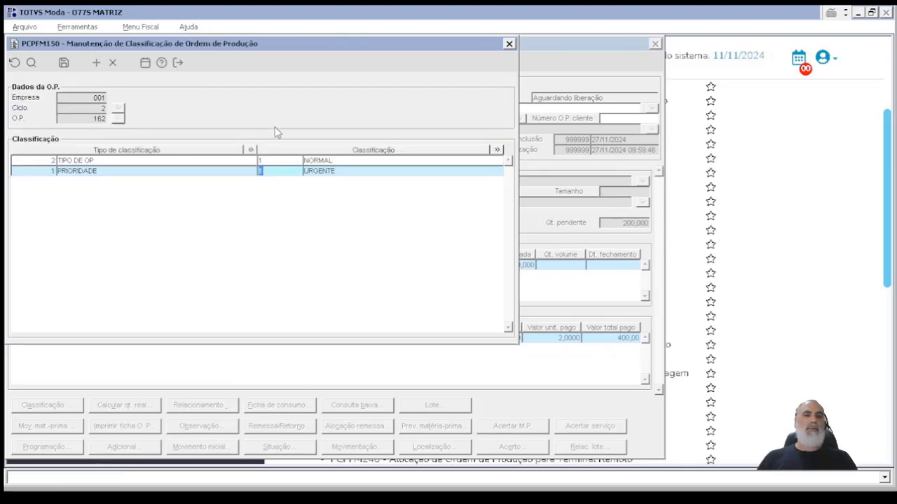
{"action": "left_click", "coordinate": [63, 63]}
{"action": "left_click", "coordinate": [178, 63]}
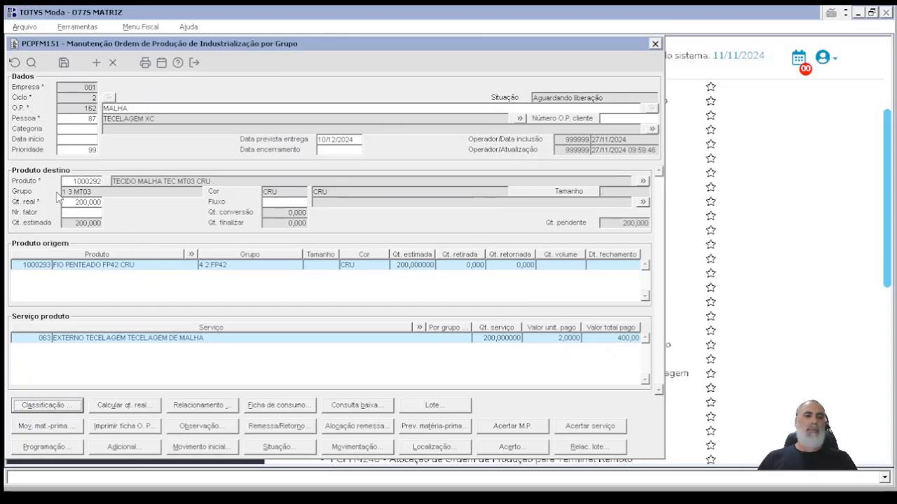
Step: View the production order's real-quantity calculation and its relationships with other orders, closing each without changes
{"action": "left_click", "coordinate": [140, 408]}
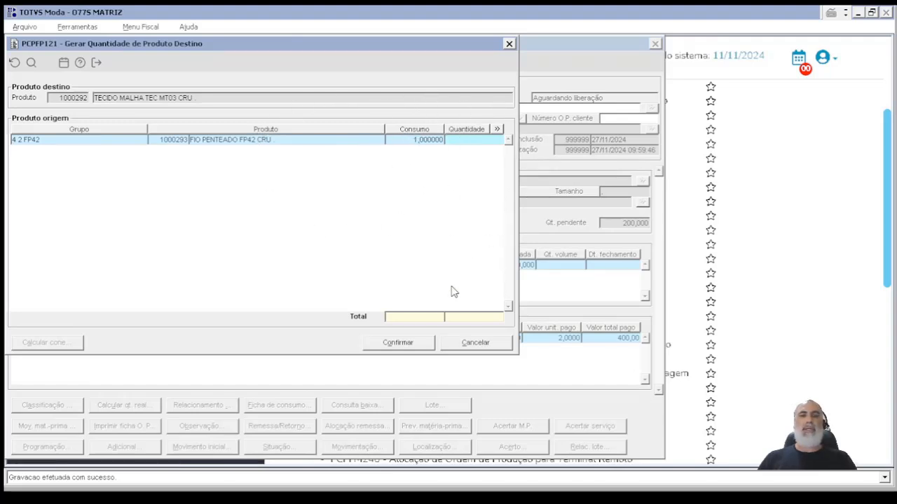
{"action": "left_click", "coordinate": [474, 343]}
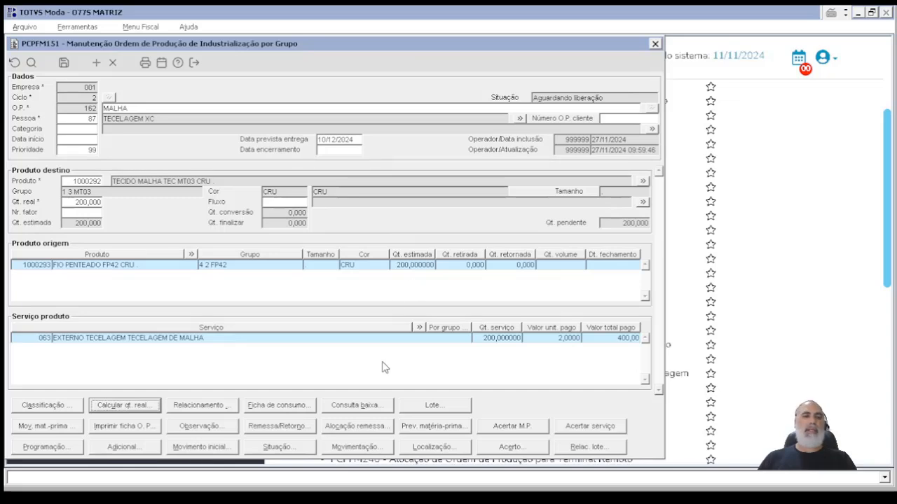
{"action": "left_click", "coordinate": [200, 406]}
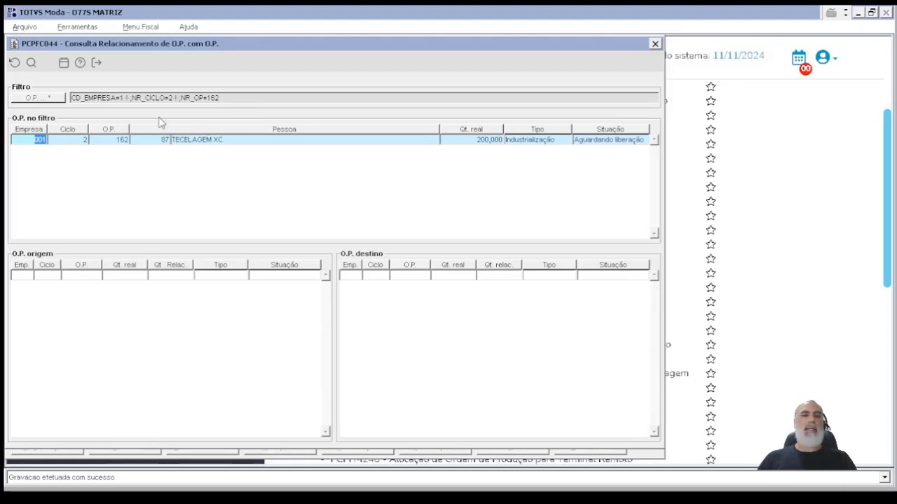
{"action": "left_click", "coordinate": [98, 64]}
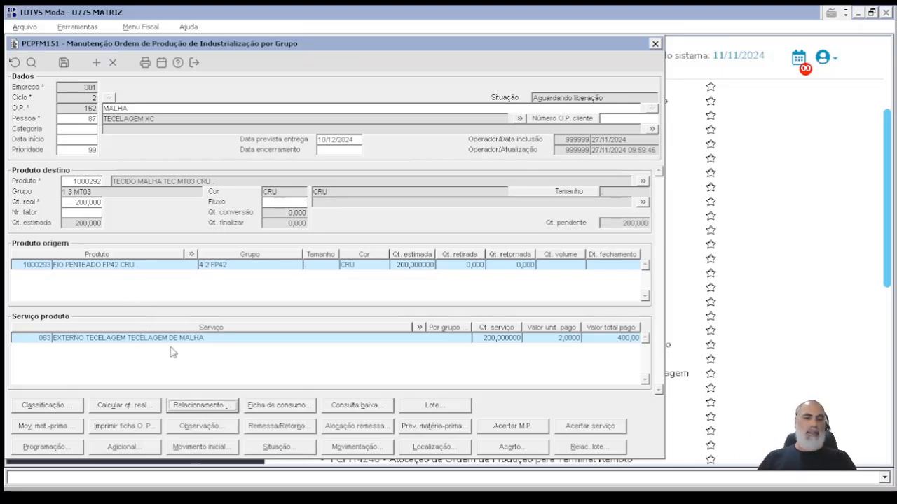
Step: Review the production order's consumption sheet and its raw-material write-off query, then return to the order
{"action": "left_click", "coordinate": [308, 410]}
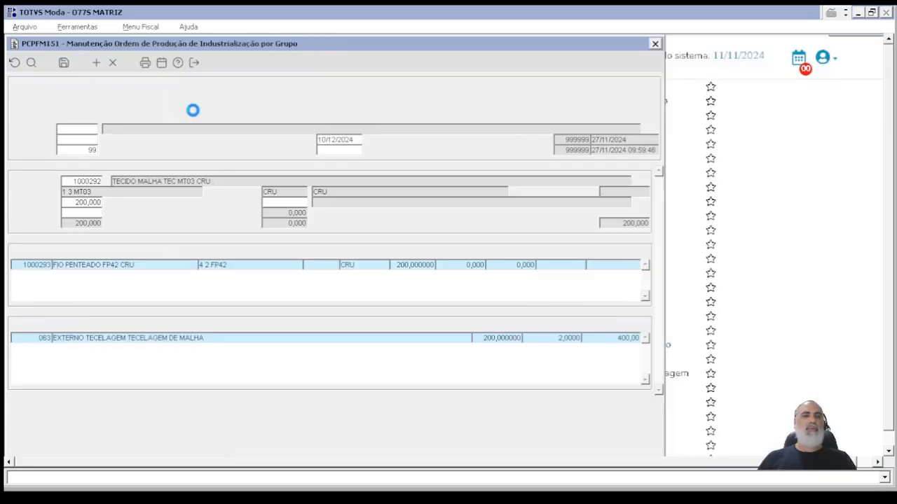
{"action": "left_click", "coordinate": [162, 63]}
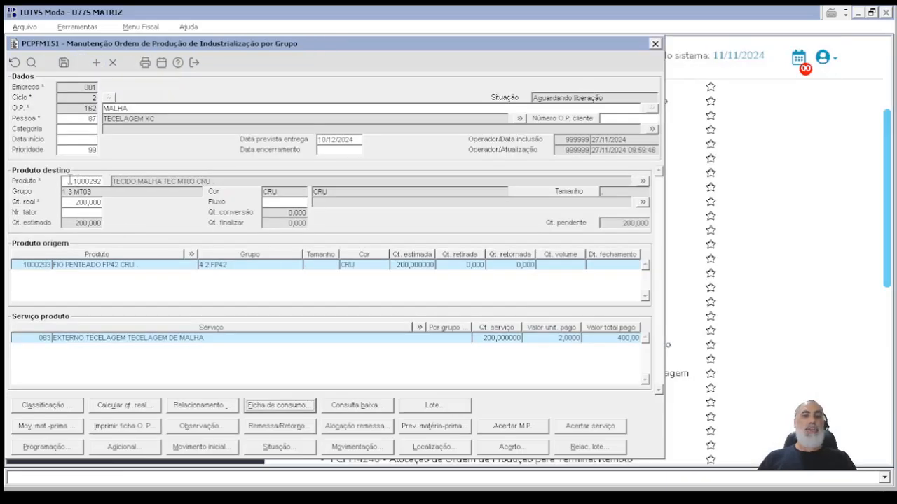
{"action": "left_click", "coordinate": [379, 406]}
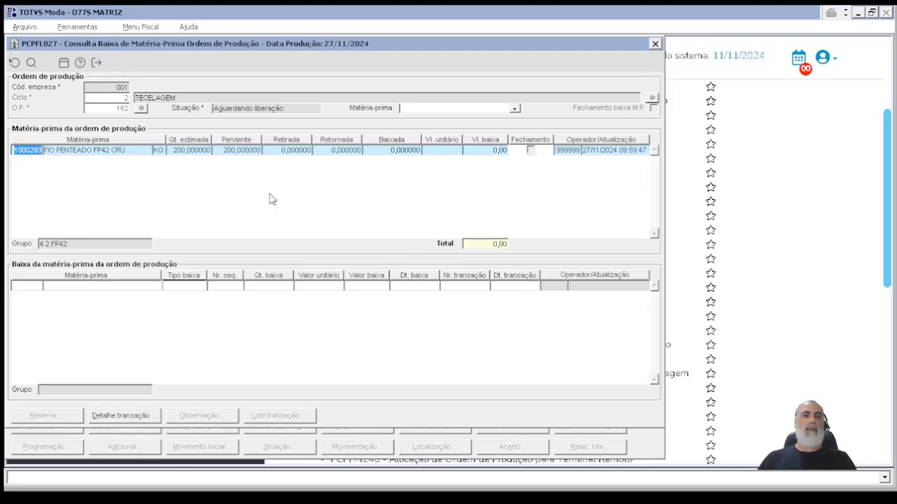
{"action": "left_click", "coordinate": [97, 64]}
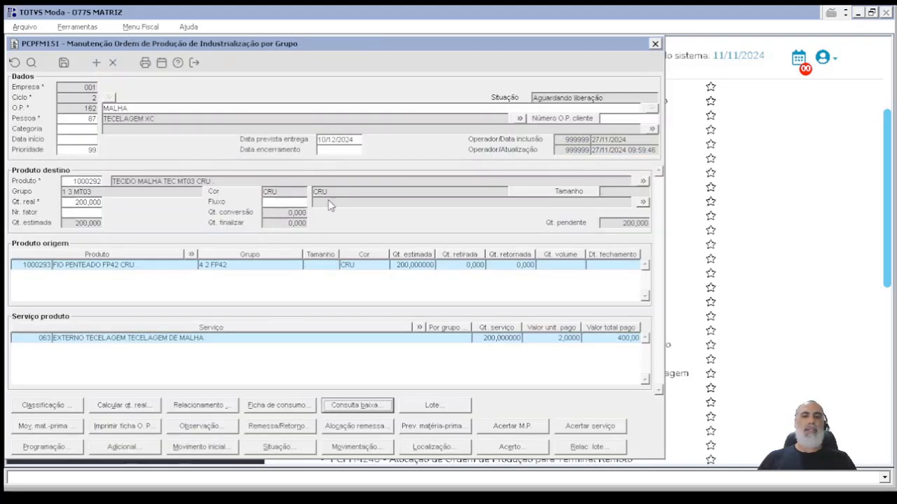
Step: Open the order's lot maintenance and run the company parameter viewer ADMFL034 from there
{"action": "left_click", "coordinate": [449, 406]}
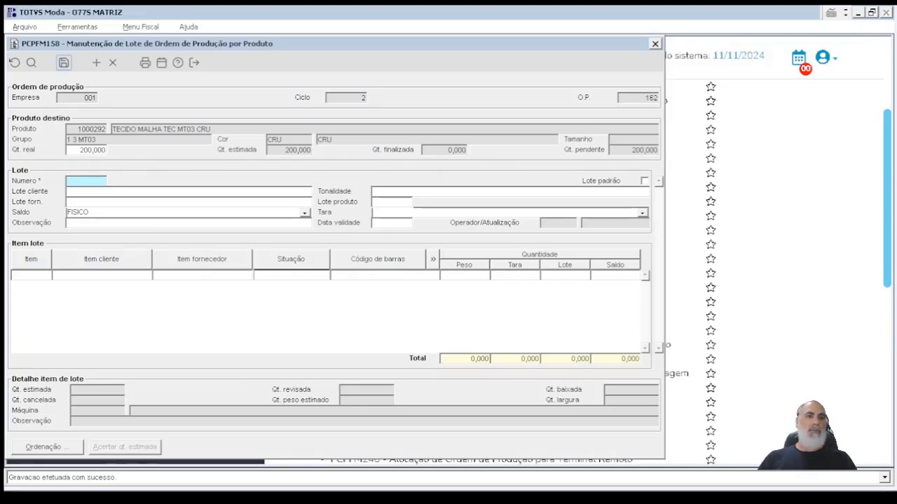
{"action": "left_click", "coordinate": [64, 63]}
{"action": "left_click", "coordinate": [160, 90]}
{"action": "type", "text": "ADMFL"}
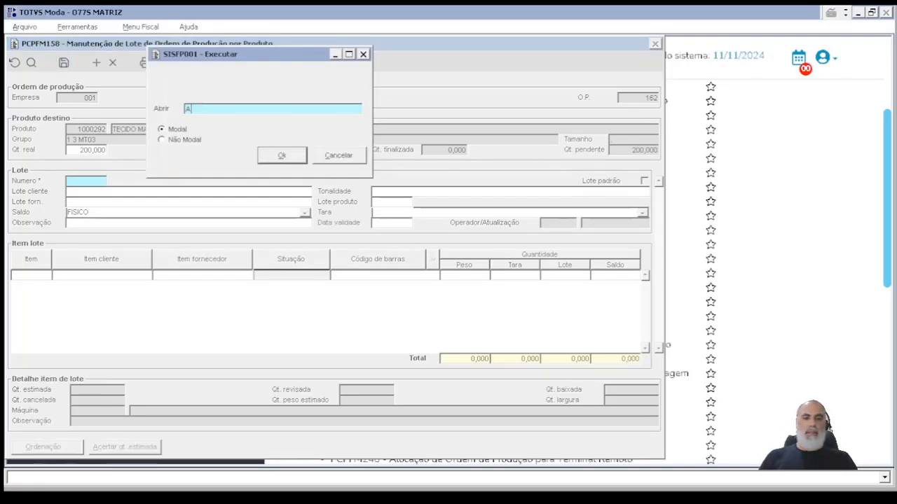
{"action": "type", "text": "034"}
{"action": "left_click", "coordinate": [299, 154]}
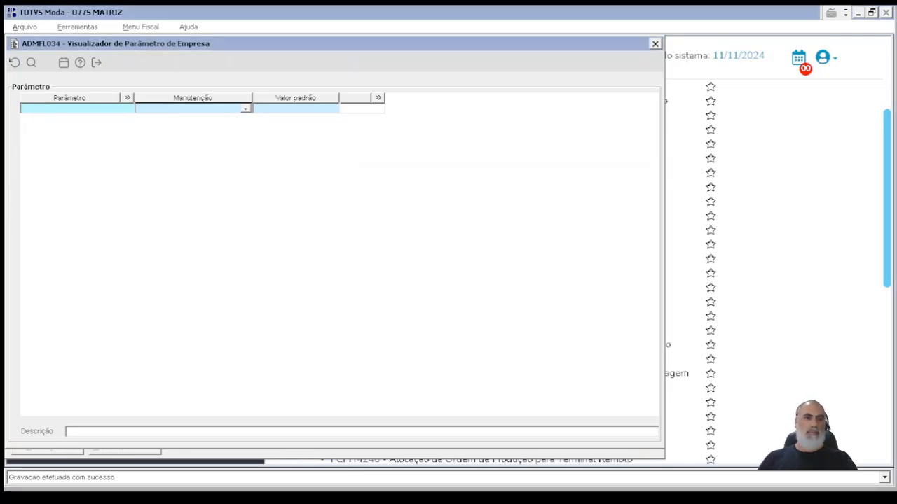
Step: Look up the parameter TP_RELAC_LOTE_OP_EST and examine its description and the value assigned to company 001
{"action": "type", "text": "TP_RELAC_LOTE_OP_EST"}
{"action": "key", "text": "Return"}
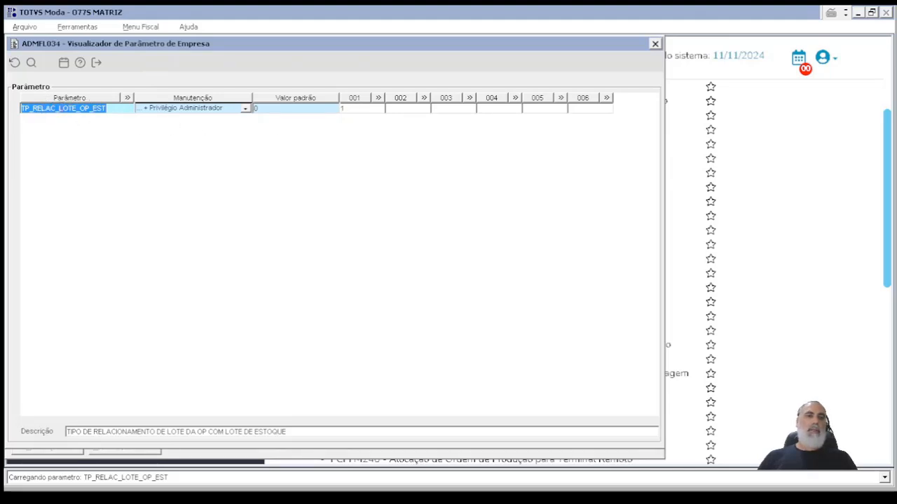
{"action": "double_click", "coordinate": [356, 109]}
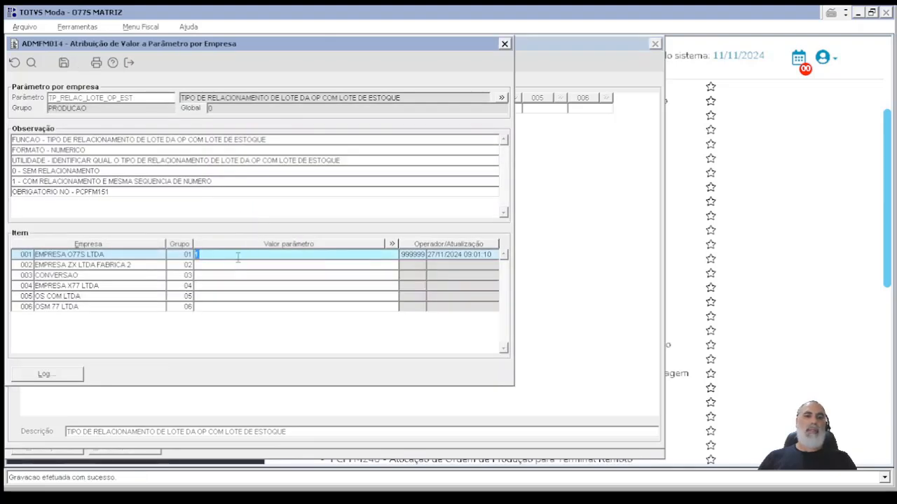
{"action": "key", "text": "Escape"}
Step: Look up the parameter TP_VALIDACAO_FIN_OP, examine its company 001 value, and return to the production order
{"action": "key", "text": "alt+Tab"}
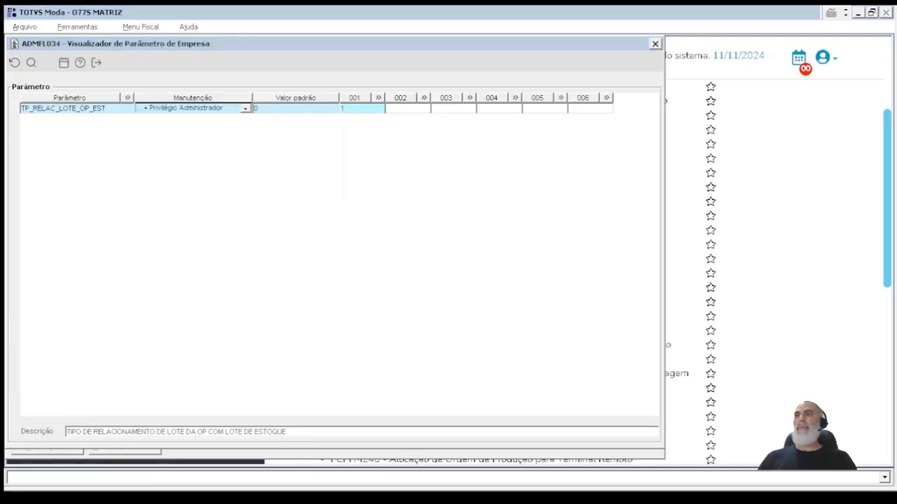
{"action": "key", "text": "alt+Tab"}
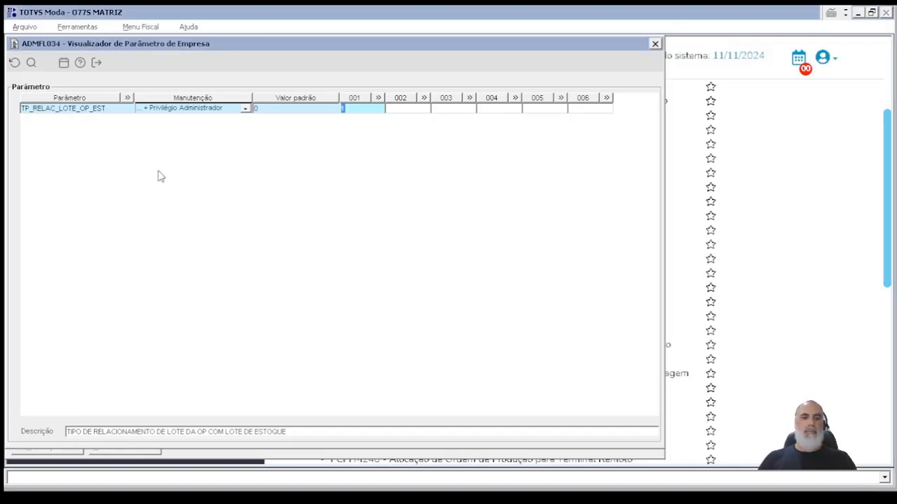
{"action": "key", "text": "F2"}
{"action": "type", "text": "TP_VALIDACAO_FIN_OP"}
{"action": "key", "text": "Tab"}
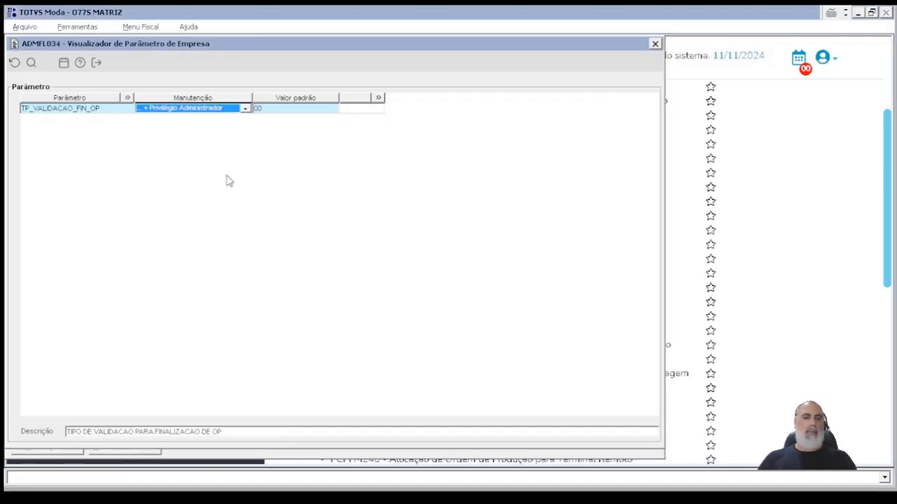
{"action": "left_click", "coordinate": [359, 109]}
{"action": "double_click", "coordinate": [358, 109]}
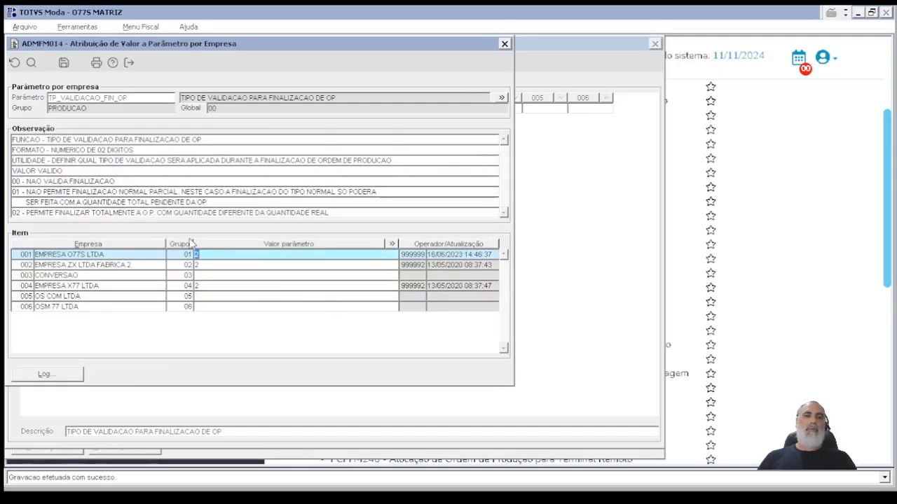
{"action": "left_click", "coordinate": [129, 63]}
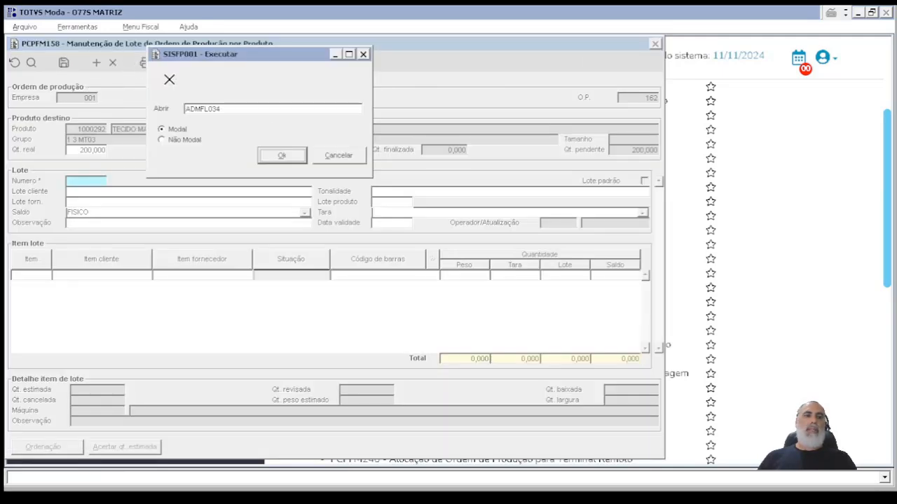
{"action": "left_click", "coordinate": [343, 156]}
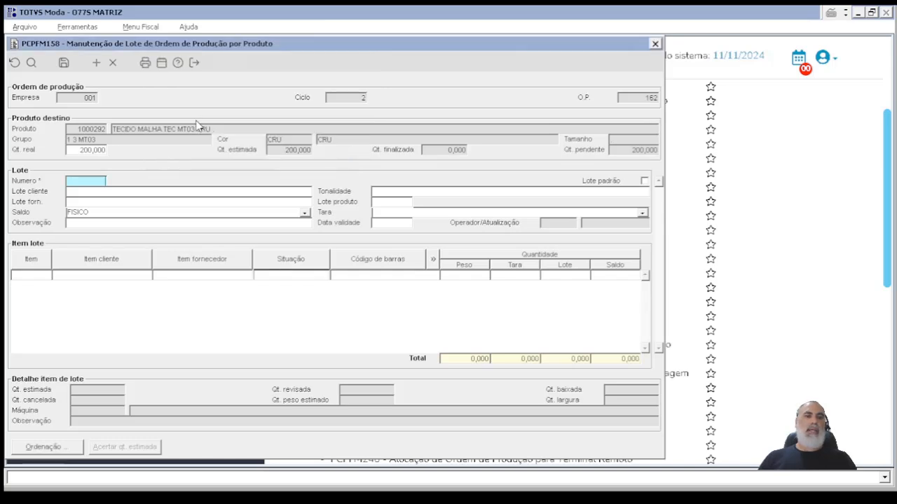
{"action": "key", "text": "Escape"}
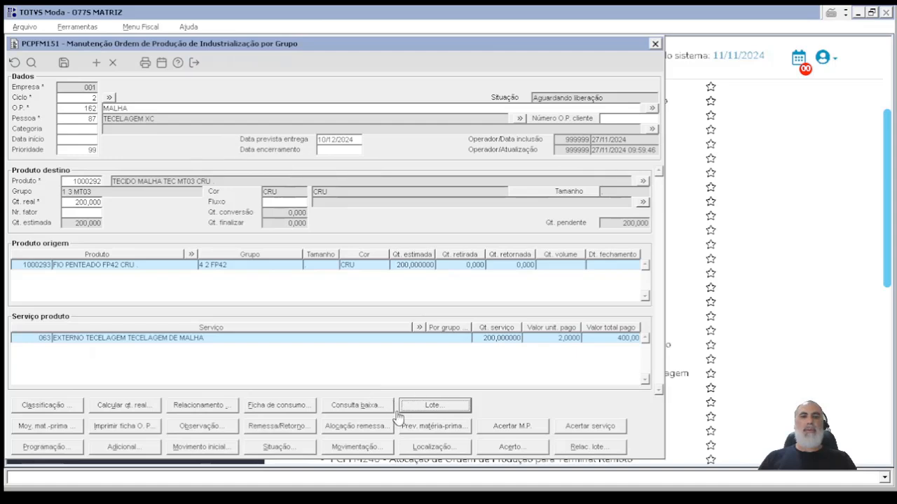
Step: Create a lot with an automatic number for the production order and set its first item's lot quantity to 20
{"action": "left_click", "coordinate": [432, 406]}
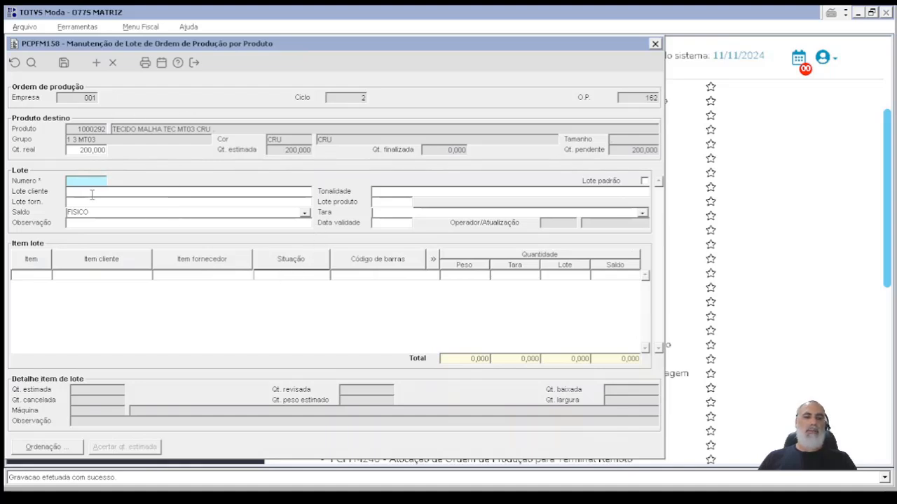
{"action": "key", "text": "Tab"}
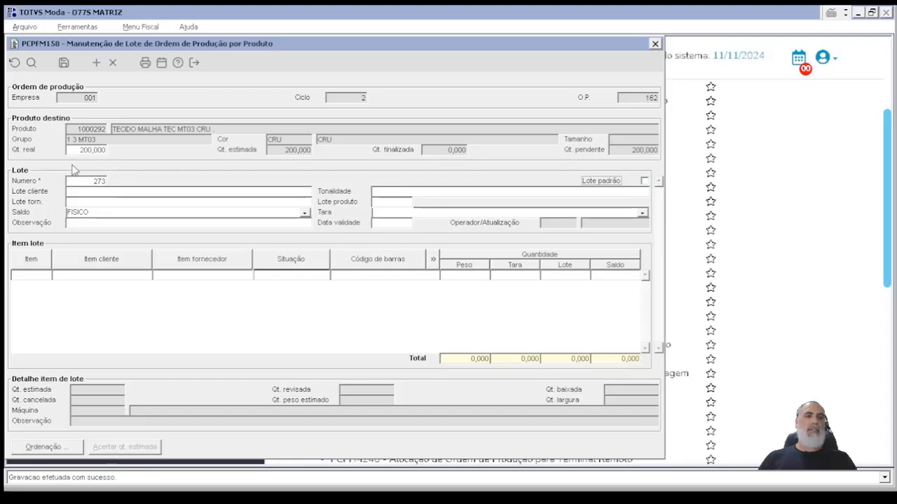
{"action": "left_click", "coordinate": [572, 277]}
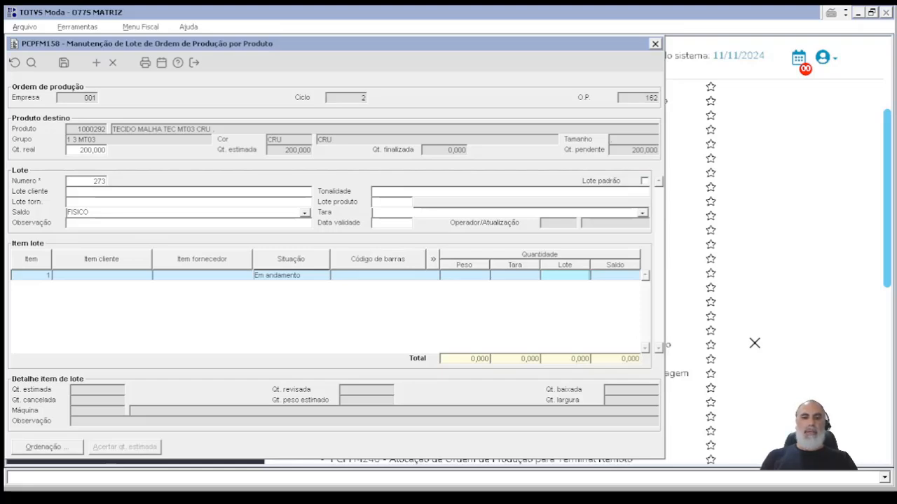
{"action": "type", "text": "20"}
{"action": "key", "text": "Down"}
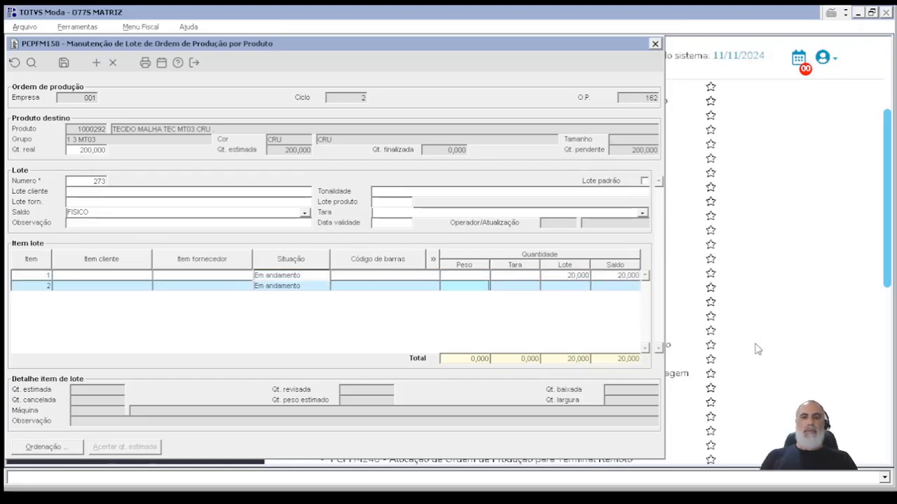
Step: Add lot items 2 through 10 with a lot quantity of 20 each
{"action": "type", "text": "20"}
{"action": "key", "text": "Down"}
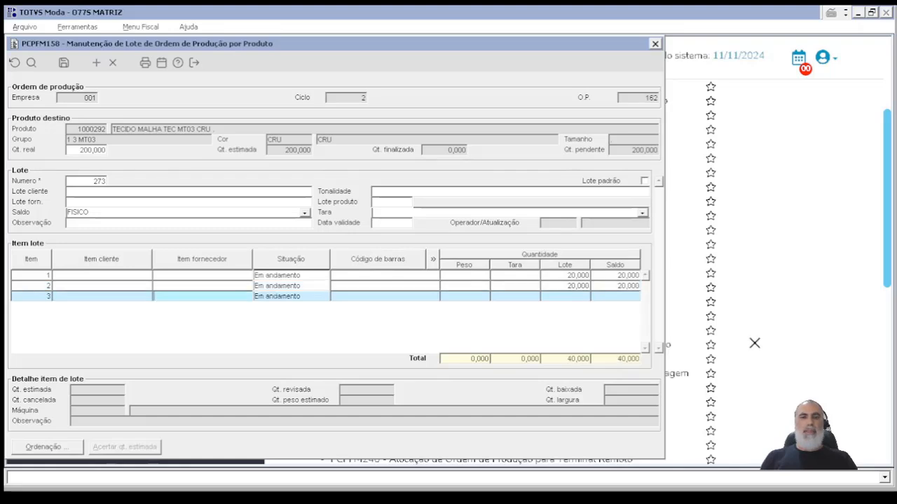
{"action": "key", "text": "Down"}
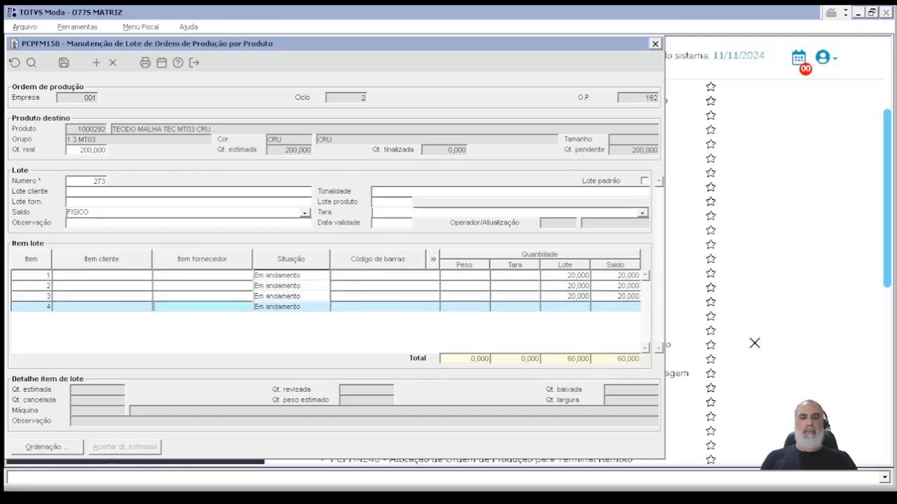
{"action": "key", "text": "Down"}
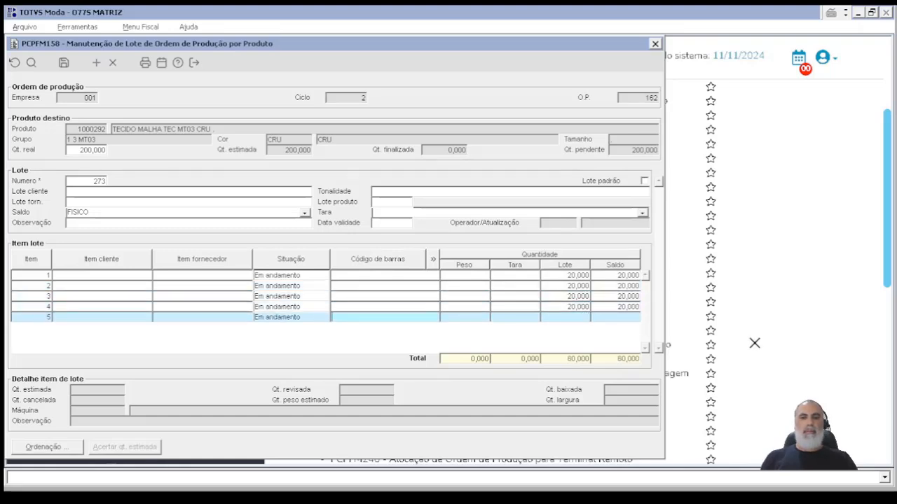
{"action": "type", "text": "20"}
{"action": "key", "text": "Down"}
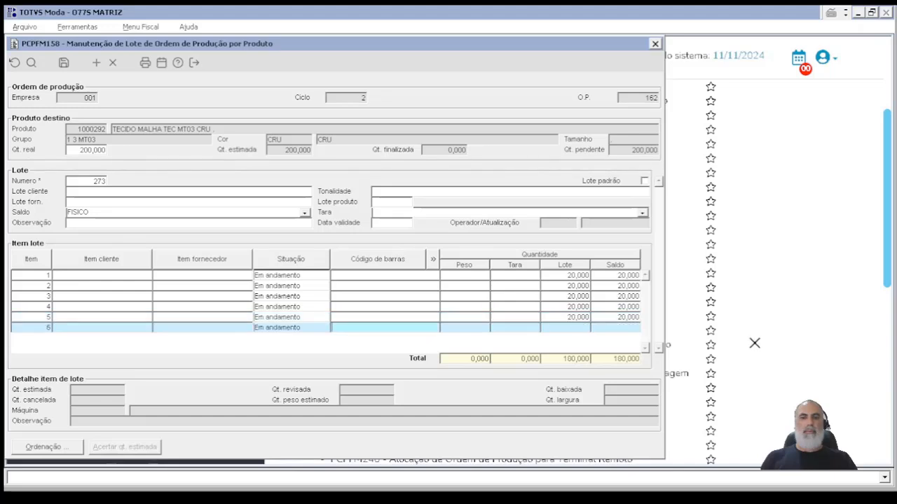
{"action": "key", "text": "Down"}
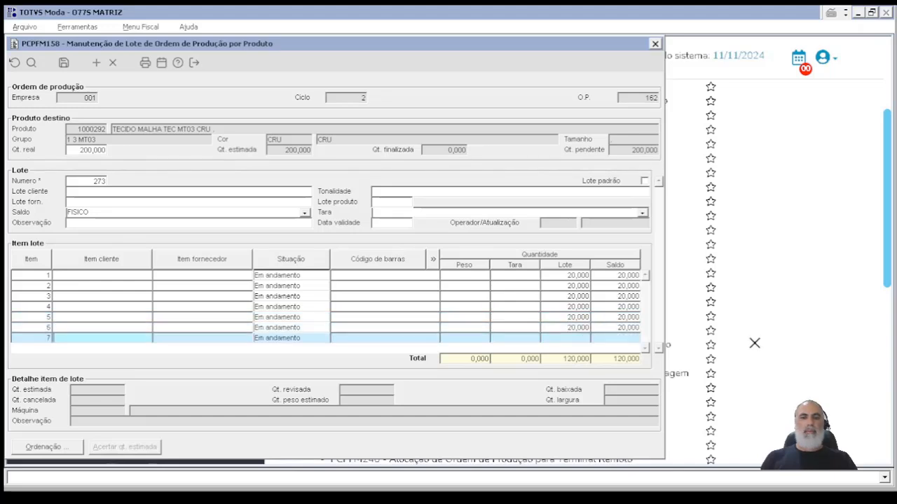
{"action": "type", "text": "20"}
{"action": "key", "text": "Down"}
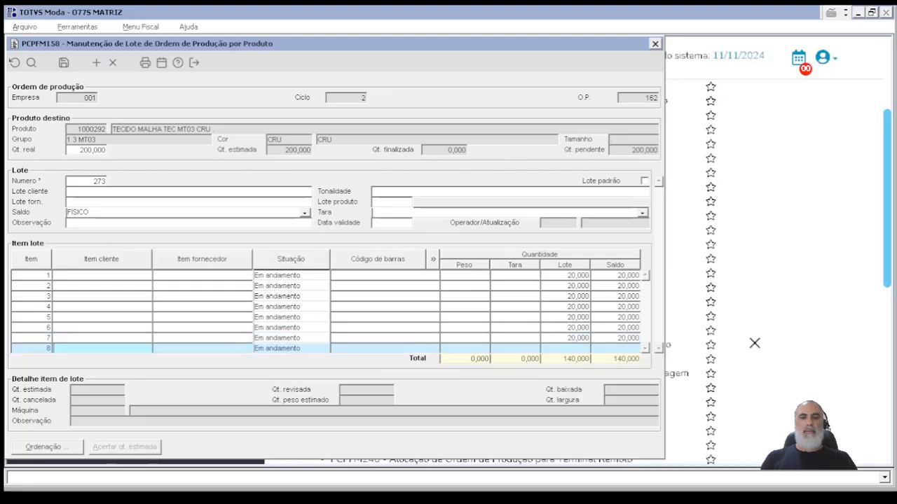
{"action": "type", "text": "20"}
{"action": "key", "text": "Down"}
{"action": "key", "text": "Down"}
{"action": "key", "text": "Down"}
Step: Remove the empty item 11 from the lot and save the lot
{"action": "left_click", "coordinate": [114, 62]}
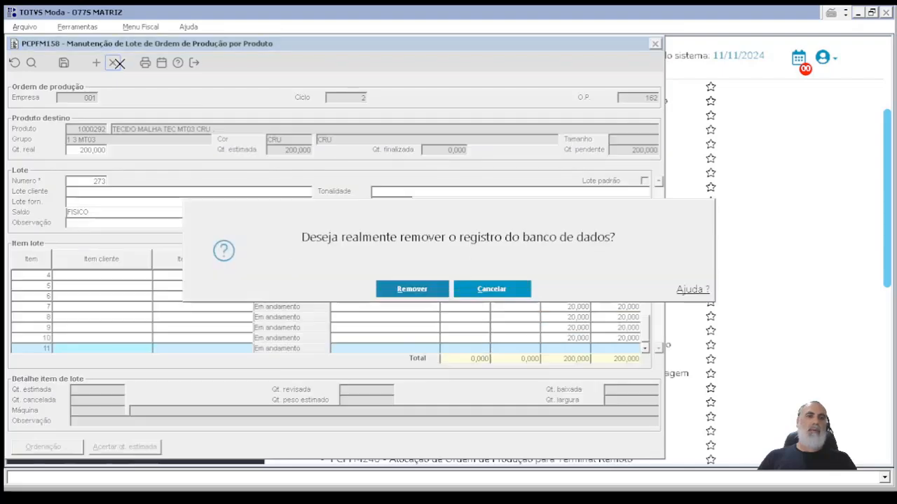
{"action": "left_click", "coordinate": [435, 289]}
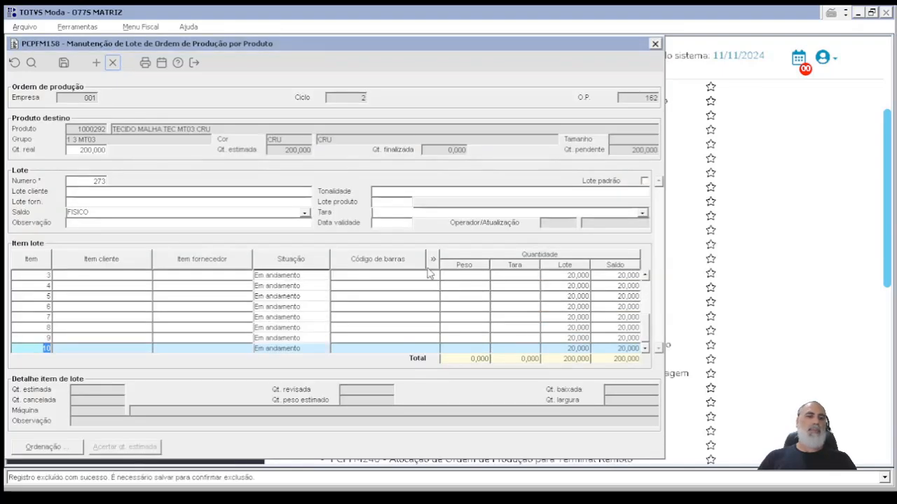
{"action": "left_click", "coordinate": [64, 63]}
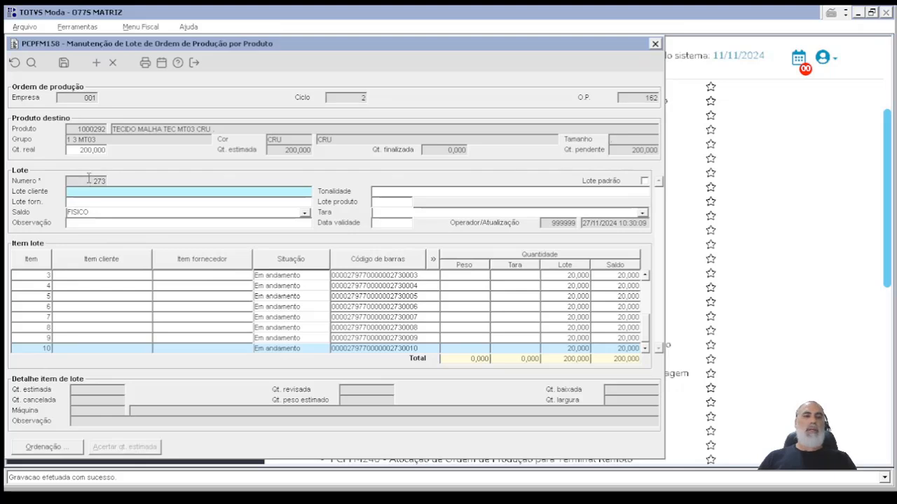
Step: Examine the saved lot's number and the detailed query of lot item 3, and return to the production order
{"action": "left_click_drag", "start_coordinate": [94, 180], "coordinate": [124, 180]}
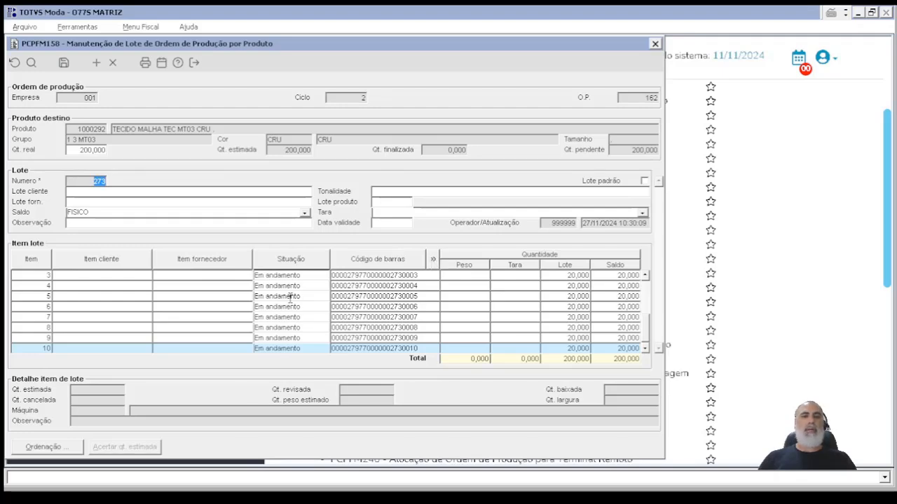
{"action": "left_click", "coordinate": [234, 275]}
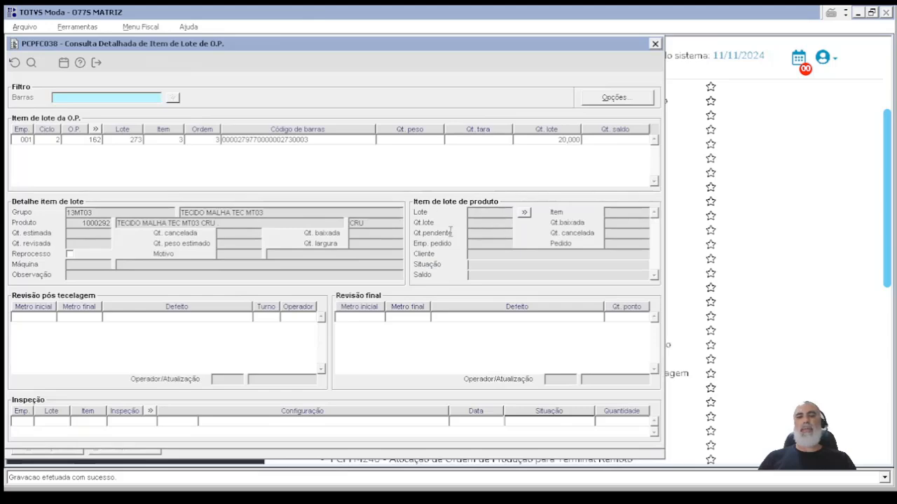
{"action": "left_click", "coordinate": [655, 43]}
{"action": "left_click", "coordinate": [655, 43]}
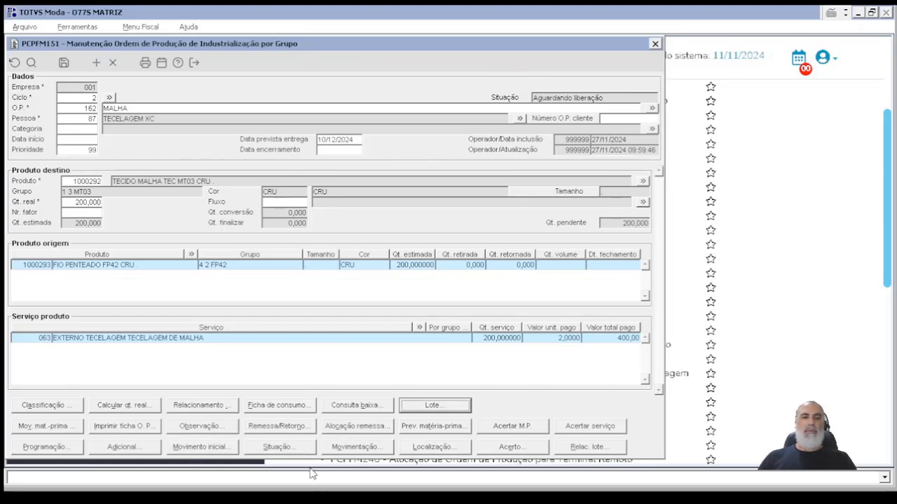
Step: Execute the production order's initial movement and load the order's raw material in the raw-material movement
{"action": "left_click", "coordinate": [189, 452]}
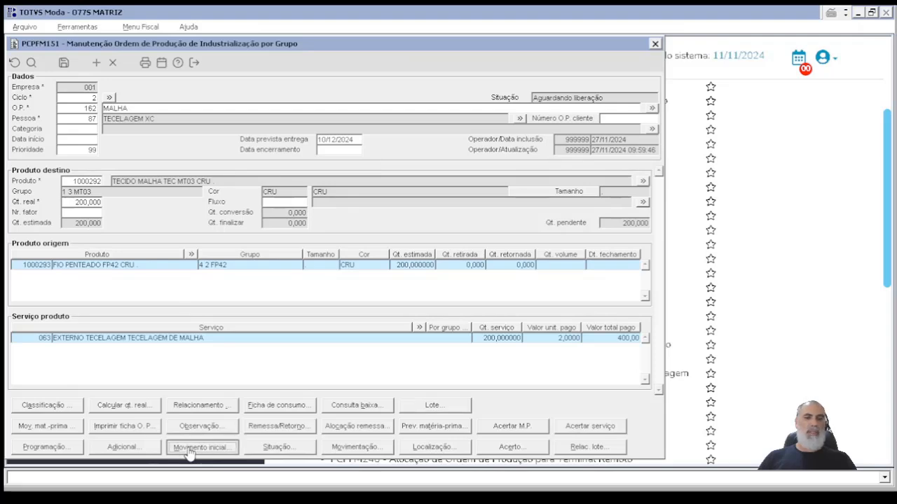
{"action": "left_click", "coordinate": [425, 293]}
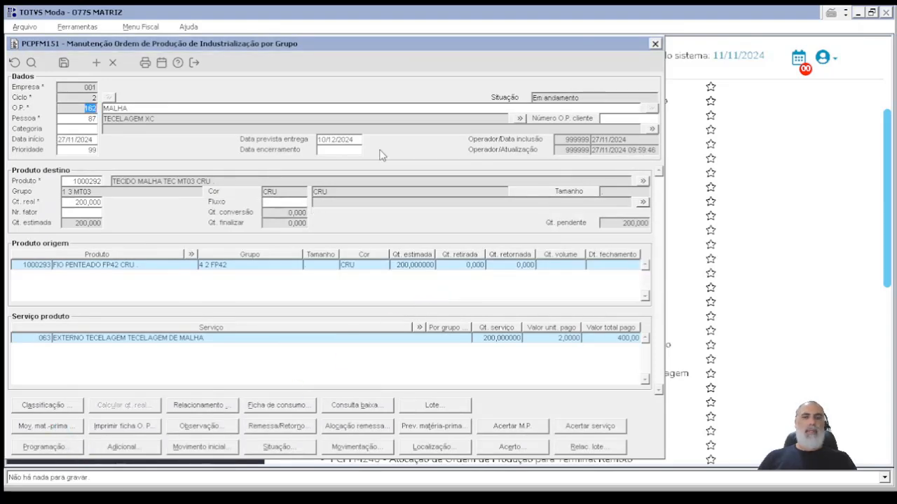
{"action": "left_click", "coordinate": [62, 427]}
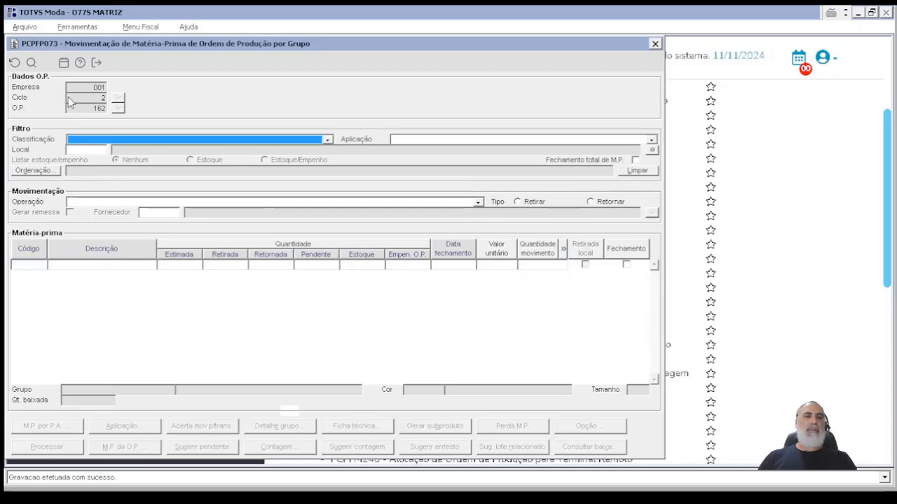
{"action": "left_click", "coordinate": [32, 63]}
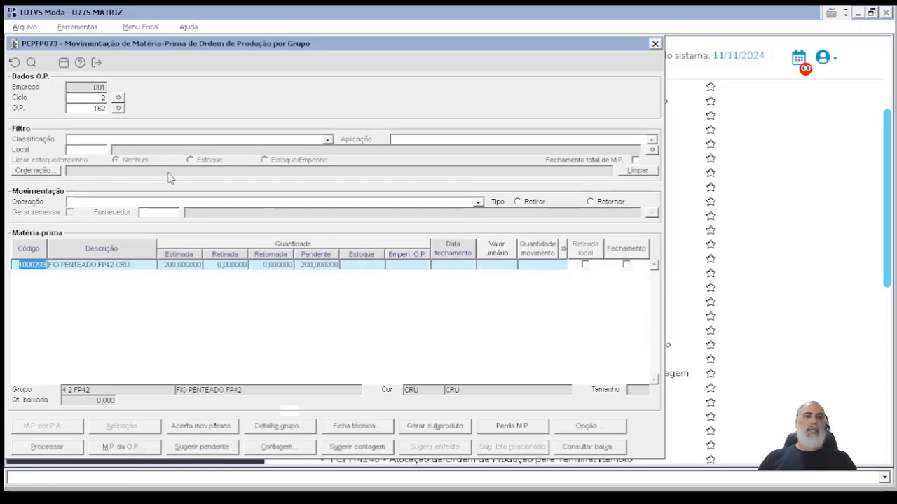
Step: Choose operation 2500-SAIDA POR BAIXA DE MATERIA PRIMA PARA A OP and set the movement quantity of FIO PENTEADO FP42 CRU to 200
{"action": "left_click", "coordinate": [173, 202]}
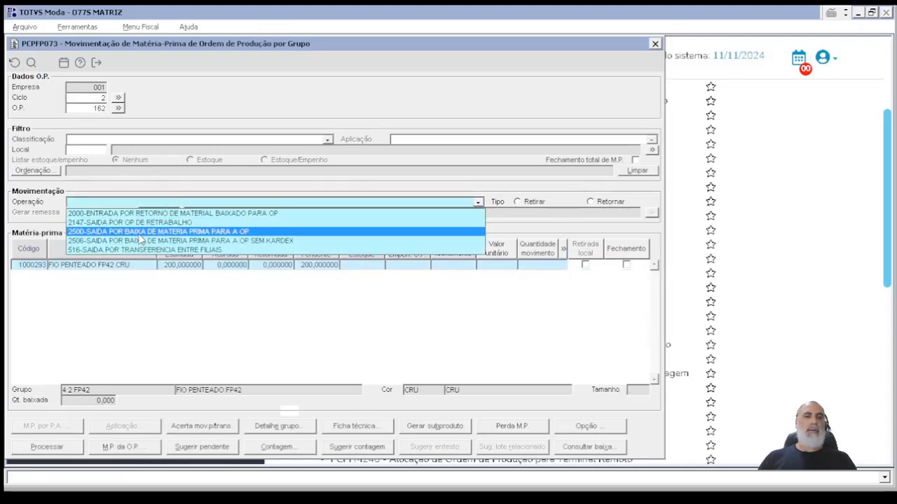
{"action": "left_click", "coordinate": [140, 232]}
{"action": "left_click", "coordinate": [550, 264]}
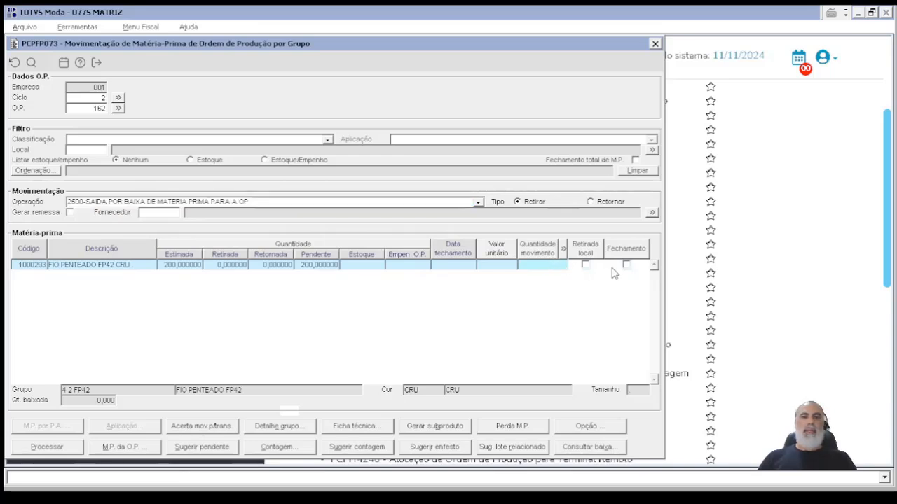
{"action": "type", "text": "200"}
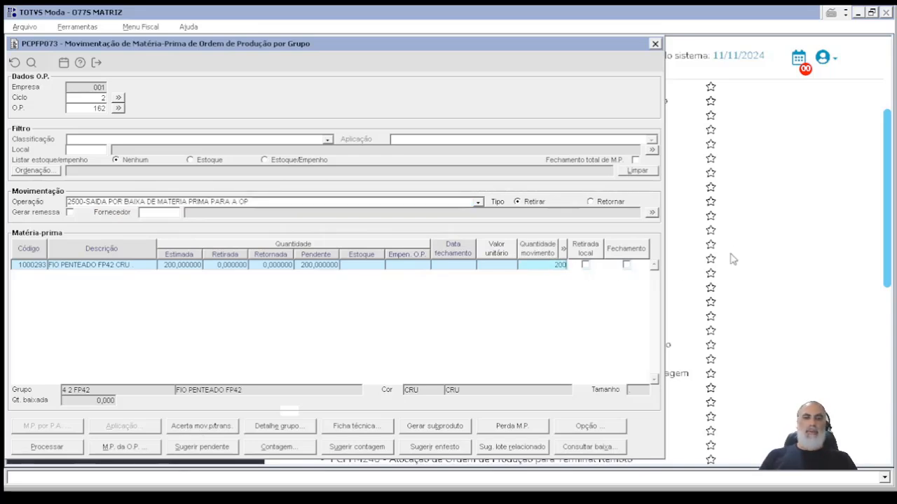
{"action": "key", "text": "Return"}
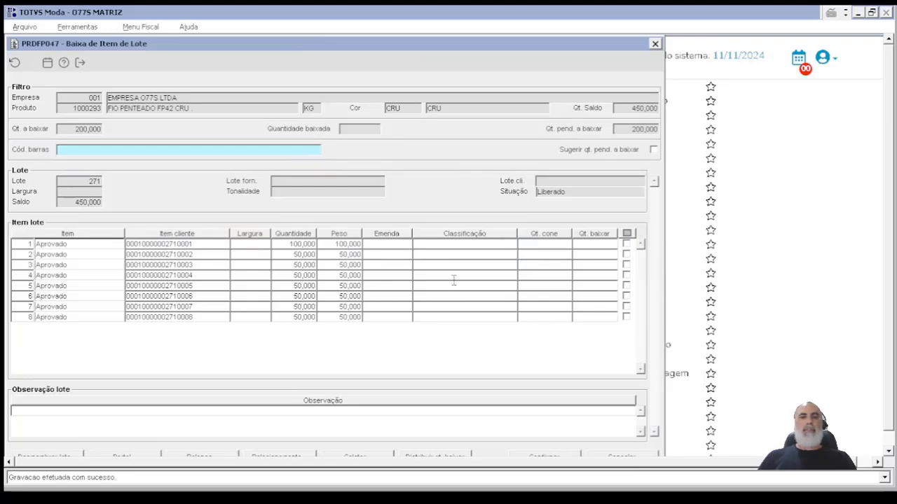
Step: Select only items 1, 2 and 3 of yarn lot 271 for withdrawal and confirm the selection
{"action": "left_click", "coordinate": [626, 234]}
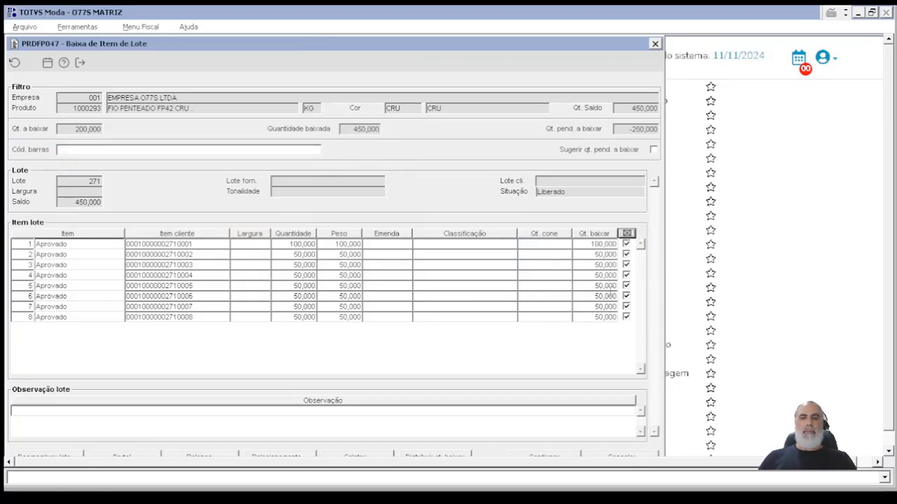
{"action": "left_click", "coordinate": [627, 275]}
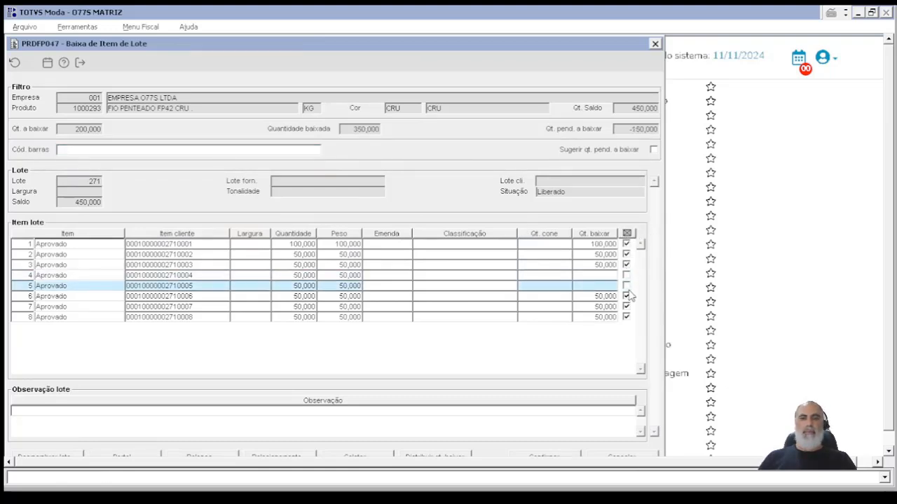
{"action": "left_click", "coordinate": [626, 296]}
{"action": "left_click", "coordinate": [626, 285]}
{"action": "left_click", "coordinate": [626, 306]}
{"action": "left_click", "coordinate": [626, 317]}
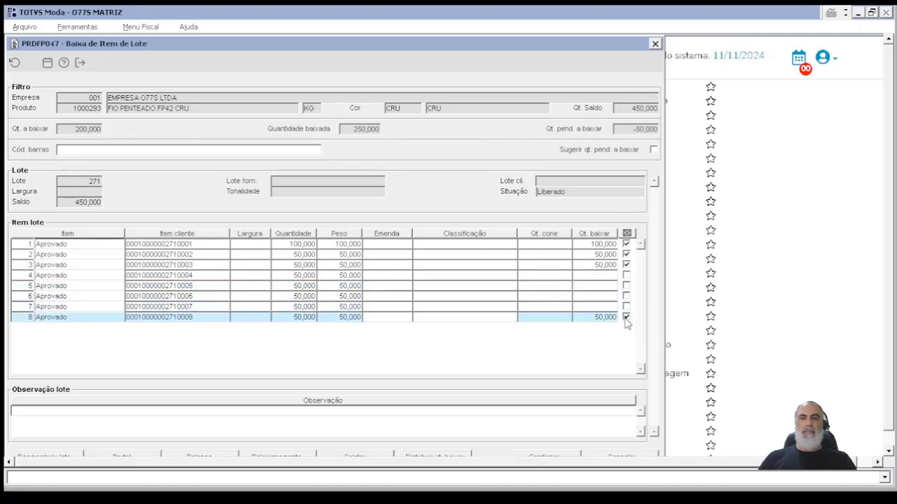
{"action": "scroll", "coordinate": [553, 462], "scroll_direction": "down", "scroll_amount": 1}
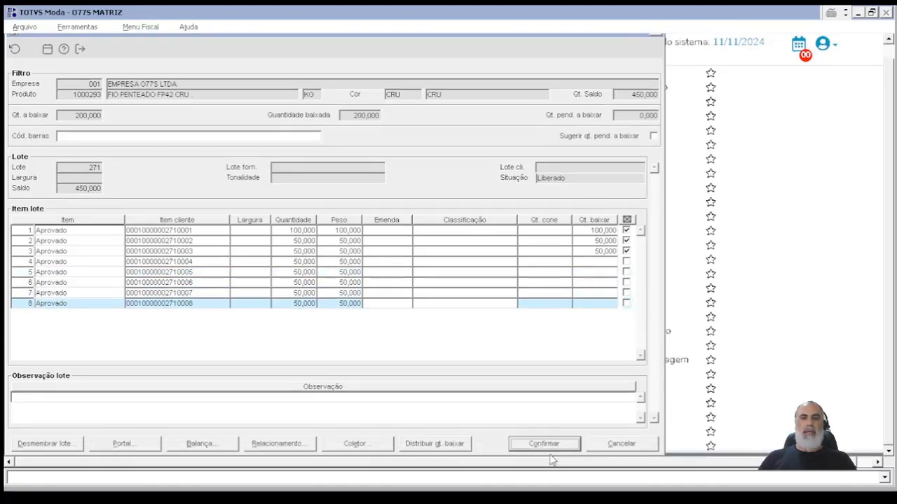
{"action": "left_click", "coordinate": [548, 444]}
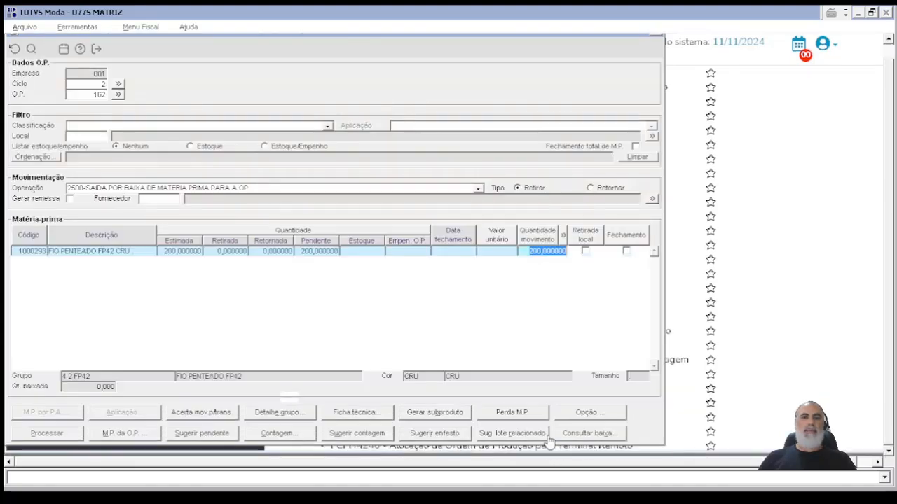
Step: Process the raw-material withdrawal and return to the production order
{"action": "left_click", "coordinate": [63, 433]}
{"action": "left_click", "coordinate": [430, 281]}
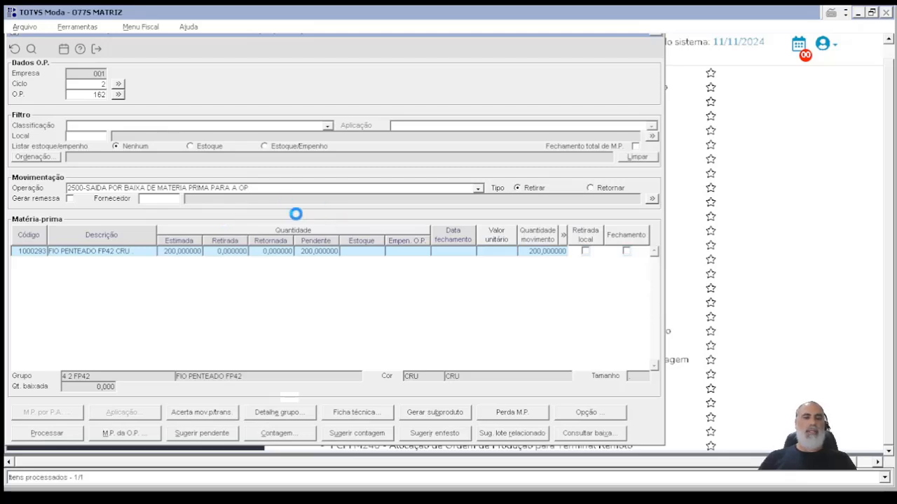
{"action": "key", "text": "Escape"}
{"action": "key", "text": "Escape"}
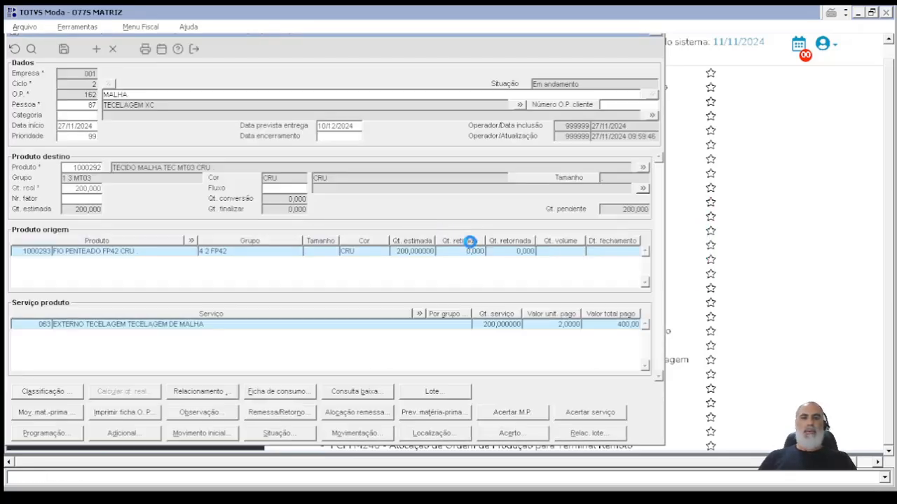
Step: Review the order's raw-material withdrawal and the lot items of its transaction, and return to the production order
{"action": "left_click", "coordinate": [364, 394]}
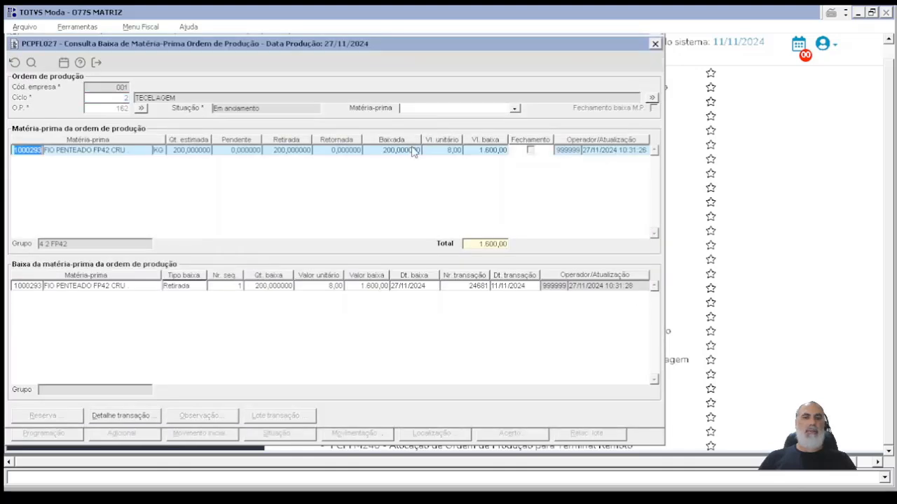
{"action": "left_click", "coordinate": [412, 153]}
{"action": "left_click", "coordinate": [305, 286]}
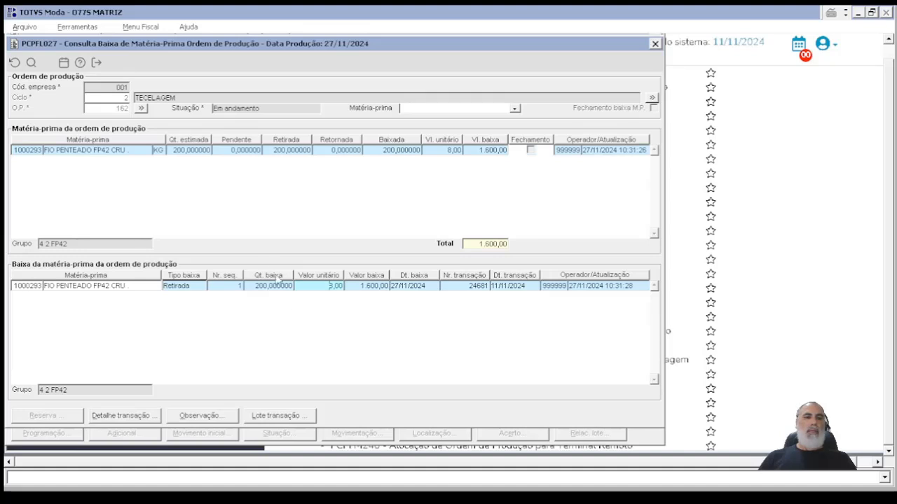
{"action": "left_click", "coordinate": [268, 417]}
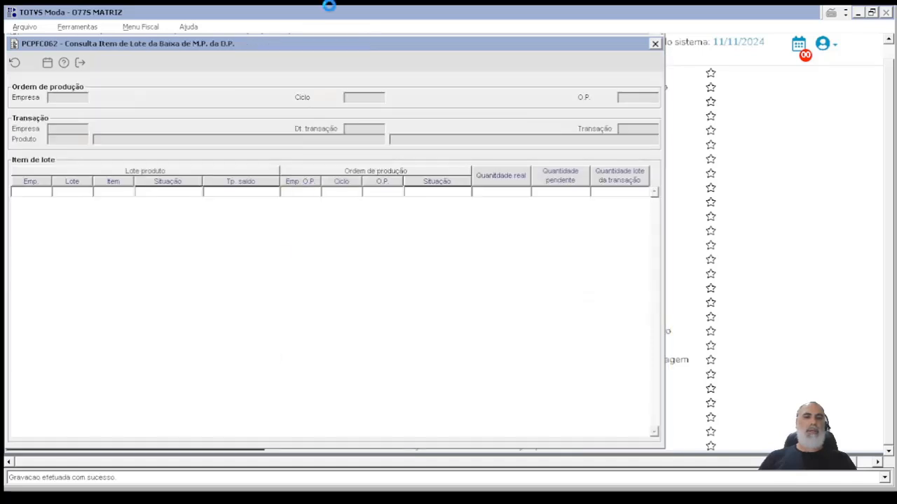
{"action": "left_click", "coordinate": [110, 192]}
{"action": "left_click", "coordinate": [115, 202]}
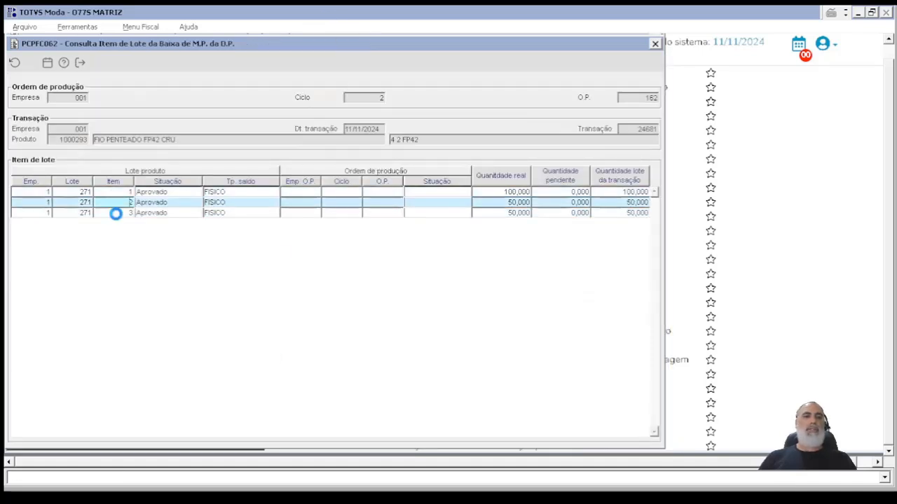
{"action": "left_click", "coordinate": [117, 213]}
{"action": "left_click", "coordinate": [119, 203]}
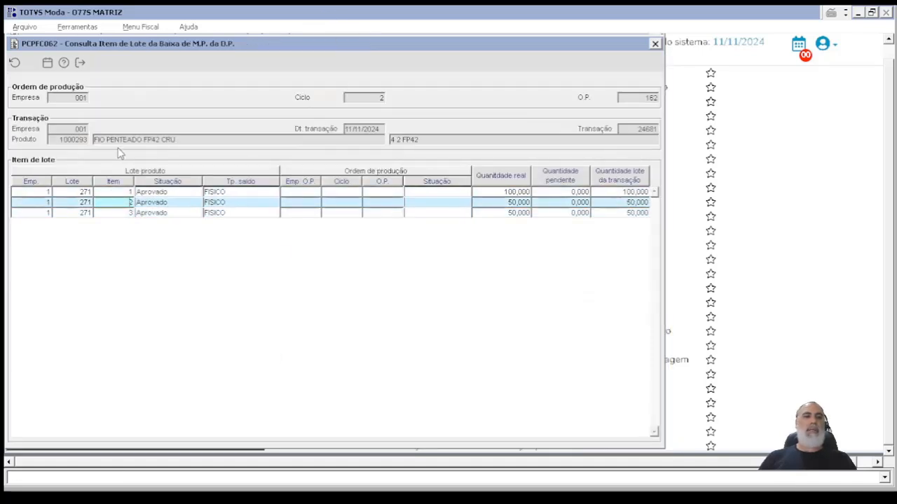
{"action": "left_click", "coordinate": [80, 62]}
{"action": "key", "text": "Escape"}
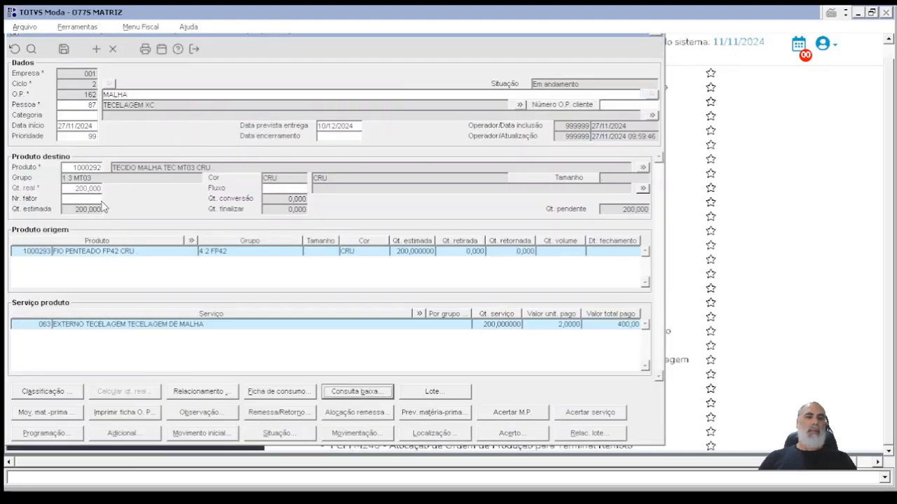
Step: Examine the print filter options for the production order sheet, and cancel the printing
{"action": "left_click", "coordinate": [144, 417]}
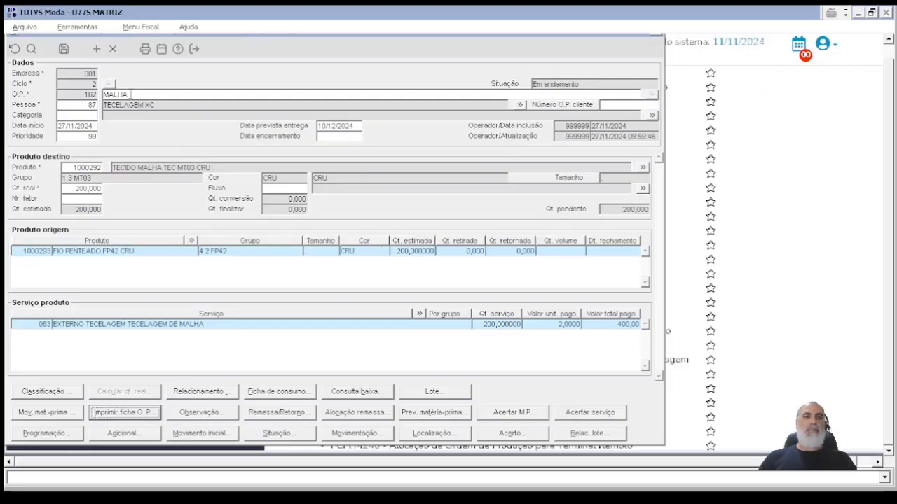
{"action": "left_click", "coordinate": [145, 49]}
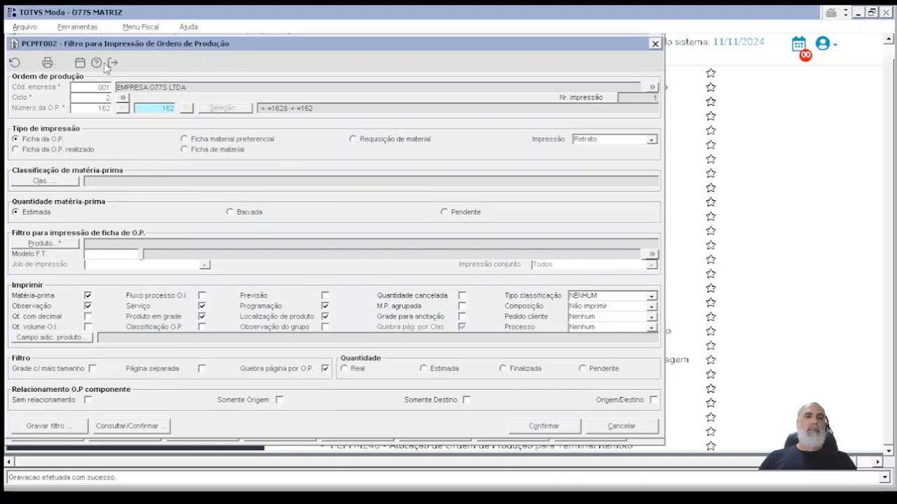
{"action": "left_click", "coordinate": [621, 426]}
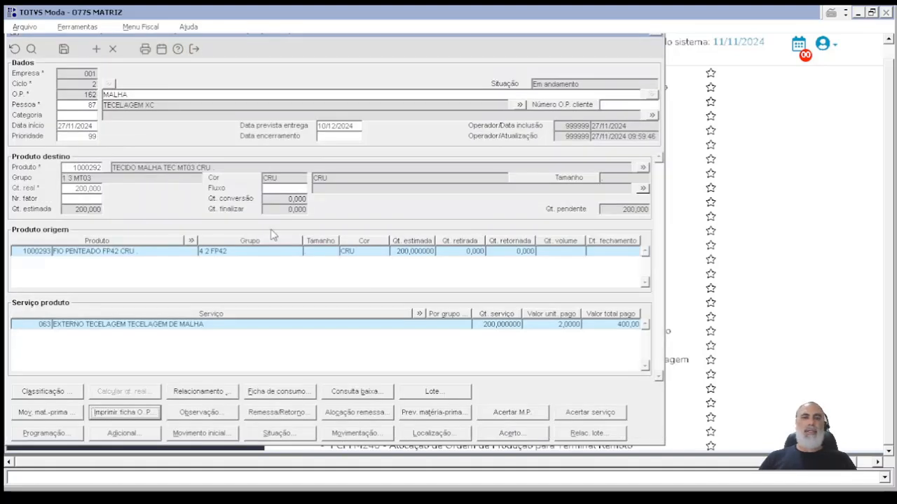
Step: View the production order's observation maintenance and return to the order
{"action": "left_click", "coordinate": [78, 115]}
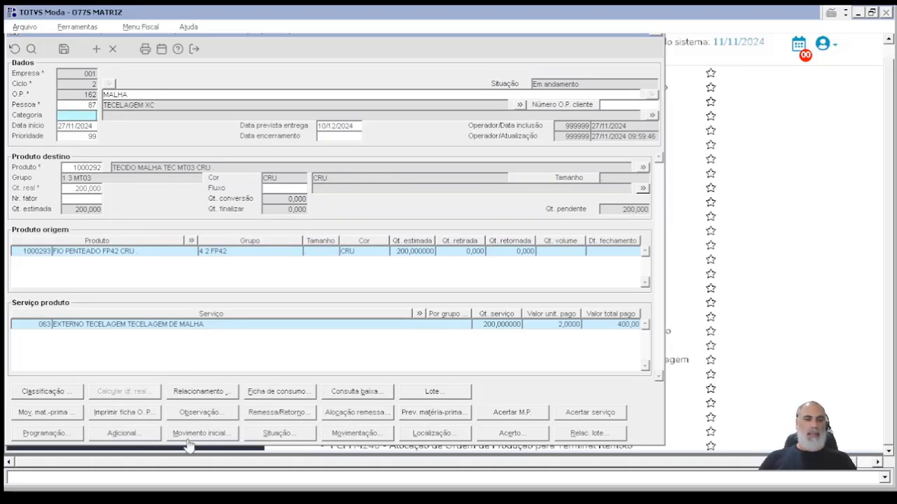
{"action": "left_click", "coordinate": [200, 413]}
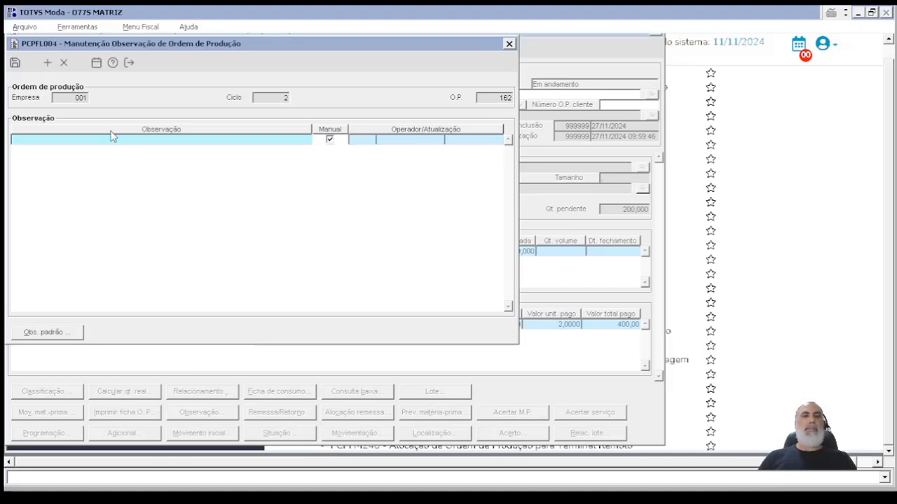
{"action": "left_click", "coordinate": [130, 63]}
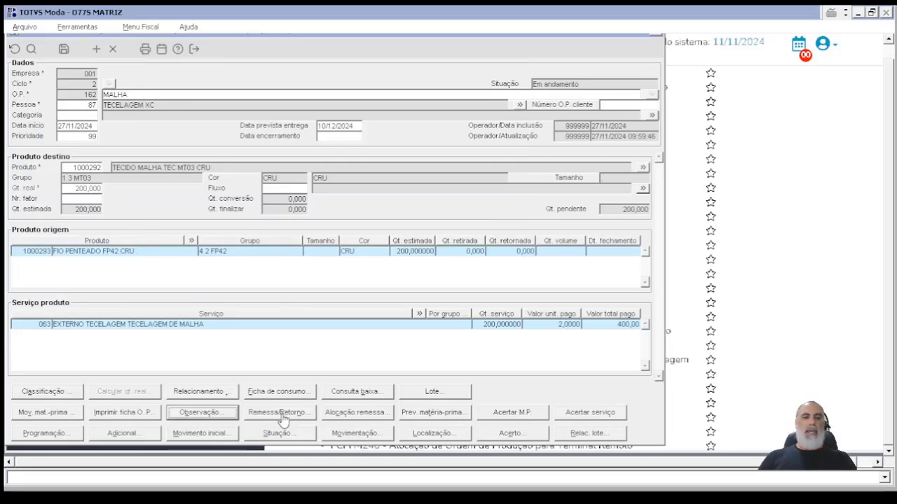
Step: Query the order's remittances and returns with query type Produto acabado, review the listing, and return to the production order
{"action": "left_click", "coordinate": [280, 414]}
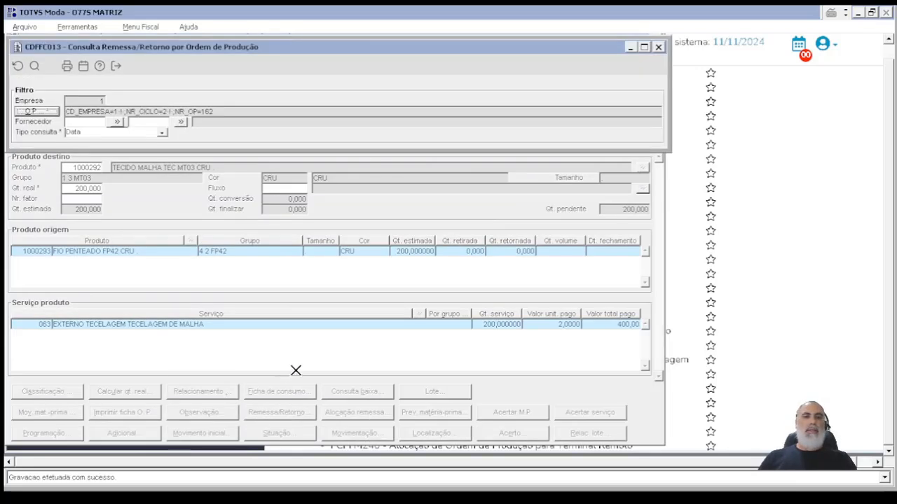
{"action": "left_click", "coordinate": [105, 133]}
{"action": "left_click", "coordinate": [105, 140]}
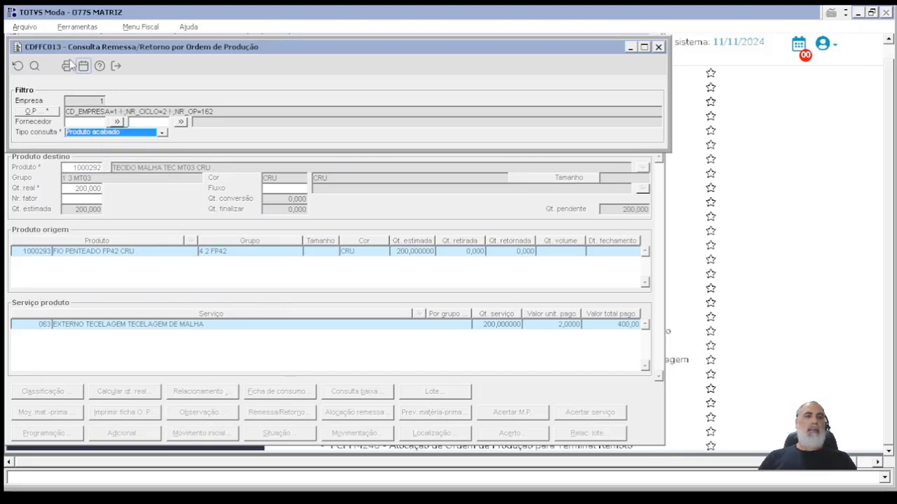
{"action": "left_click", "coordinate": [35, 66]}
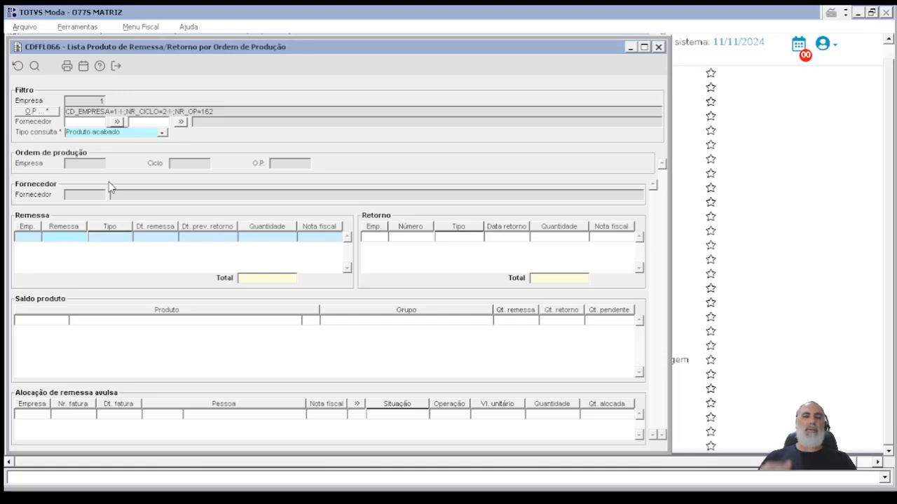
{"action": "left_click", "coordinate": [385, 238]}
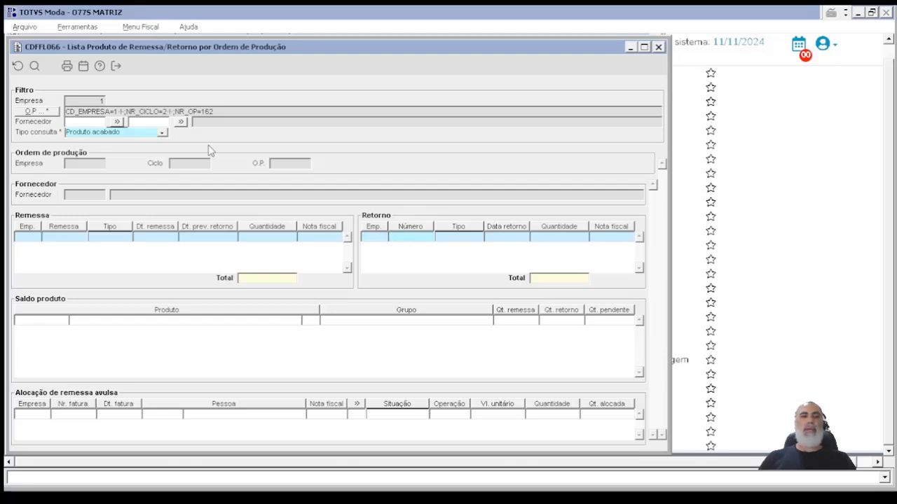
{"action": "left_click", "coordinate": [115, 64]}
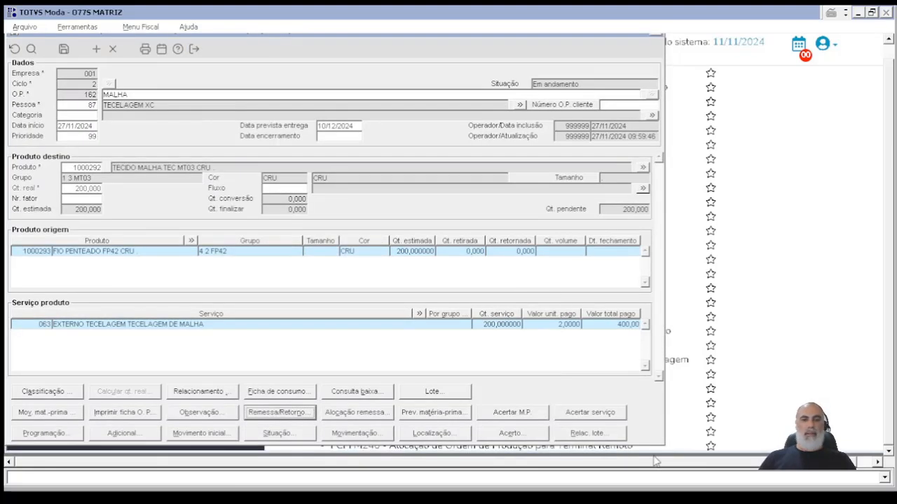
Step: List the loose remittance invoices available for product 1000293 and examine their invoiced, allocated, returned and remaining quantities
{"action": "left_click", "coordinate": [361, 414]}
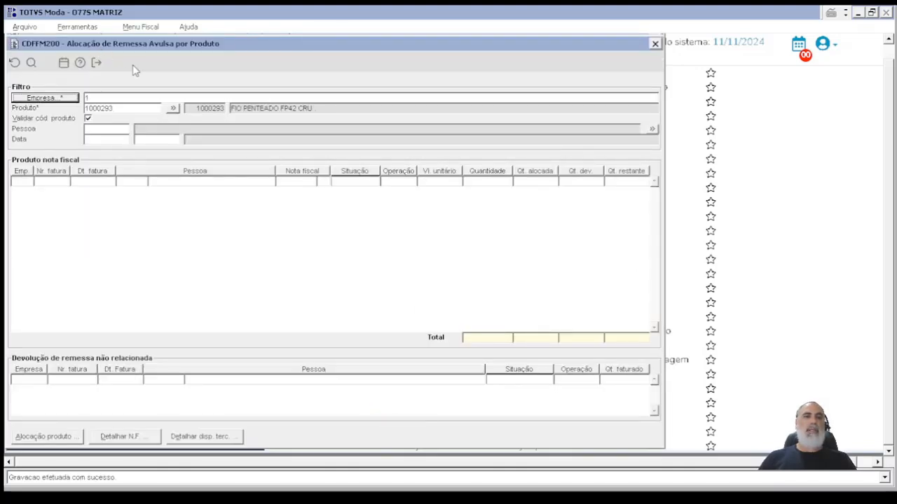
{"action": "left_click", "coordinate": [31, 63]}
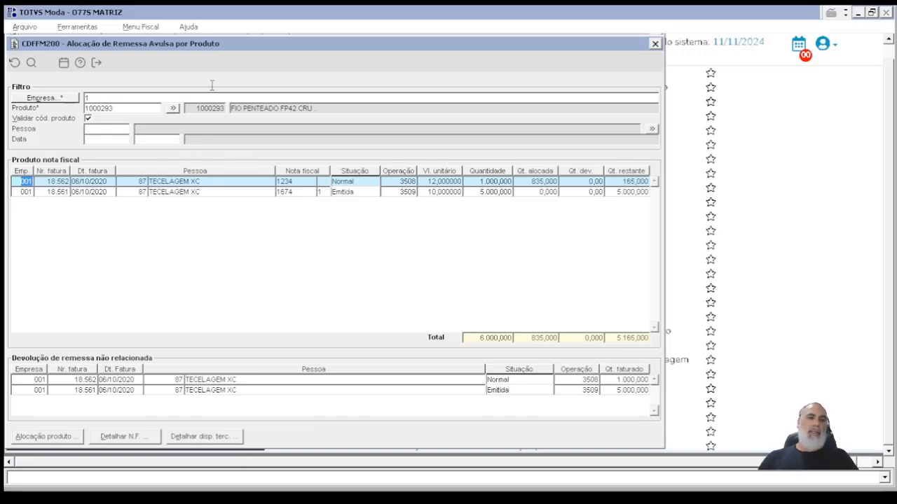
{"action": "left_click_drag", "start_coordinate": [220, 49], "coordinate": [332, 50]}
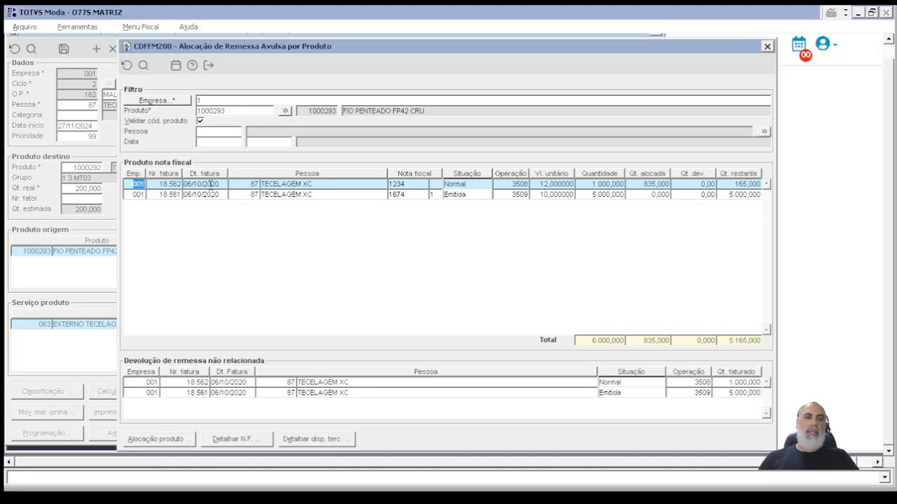
{"action": "left_click", "coordinate": [418, 186]}
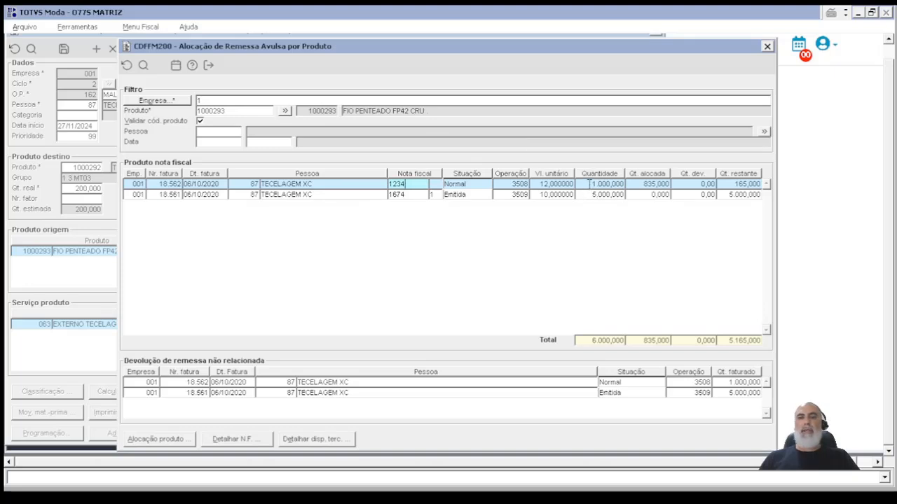
{"action": "left_click", "coordinate": [590, 184]}
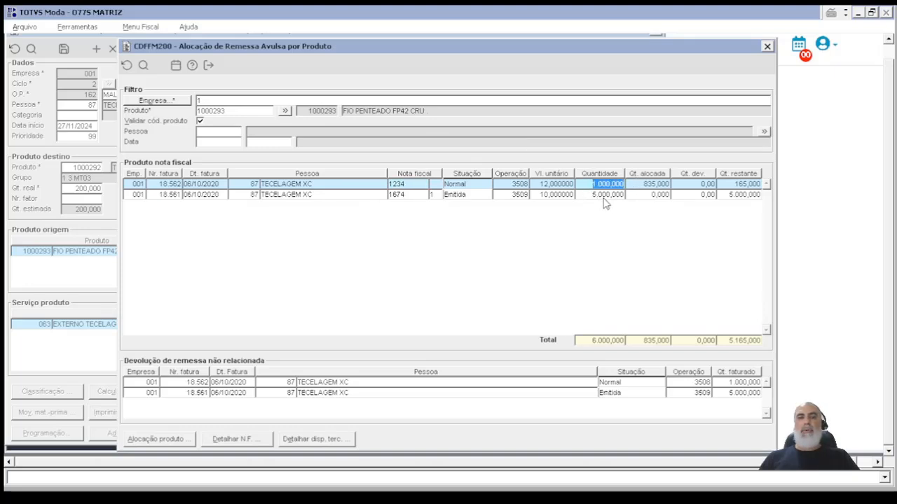
{"action": "left_click", "coordinate": [592, 195]}
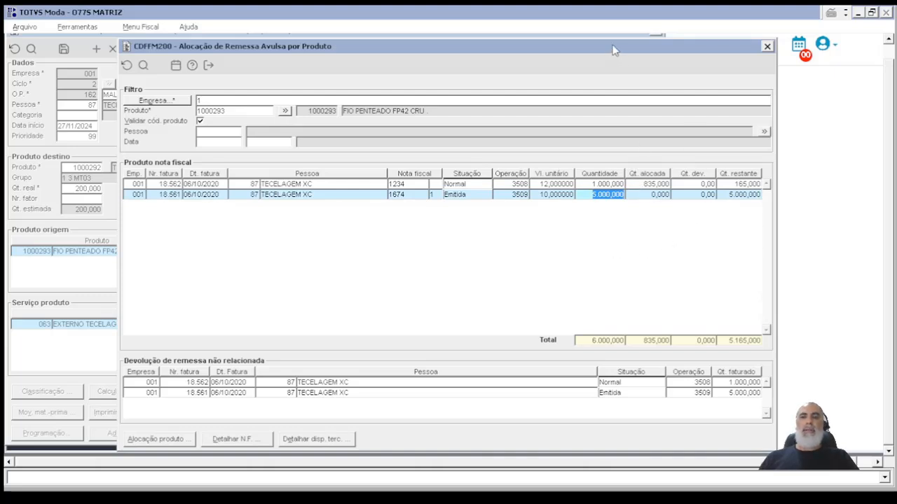
{"action": "left_click_drag", "start_coordinate": [612, 49], "coordinate": [610, 42]}
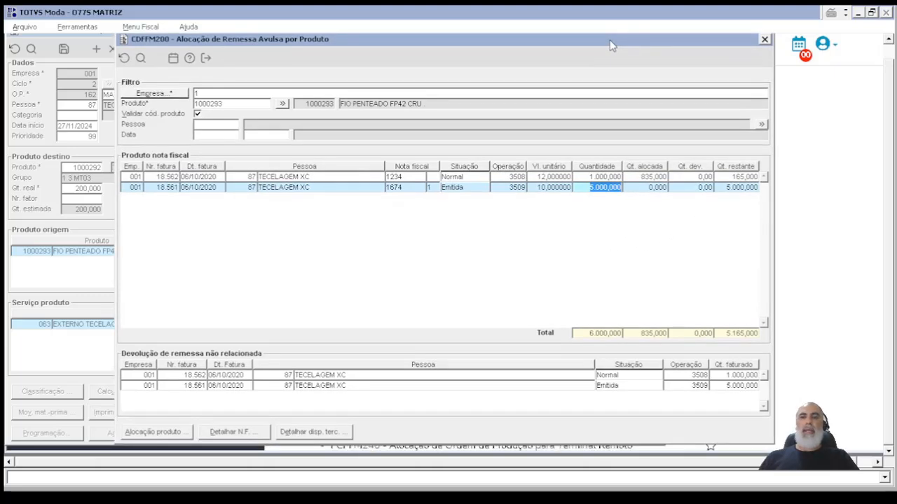
{"action": "left_click", "coordinate": [680, 178]}
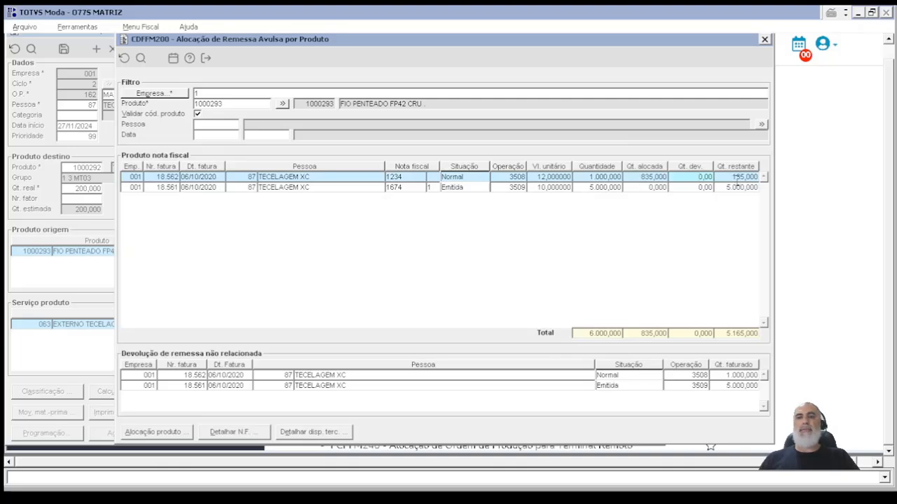
{"action": "key", "text": "Tab"}
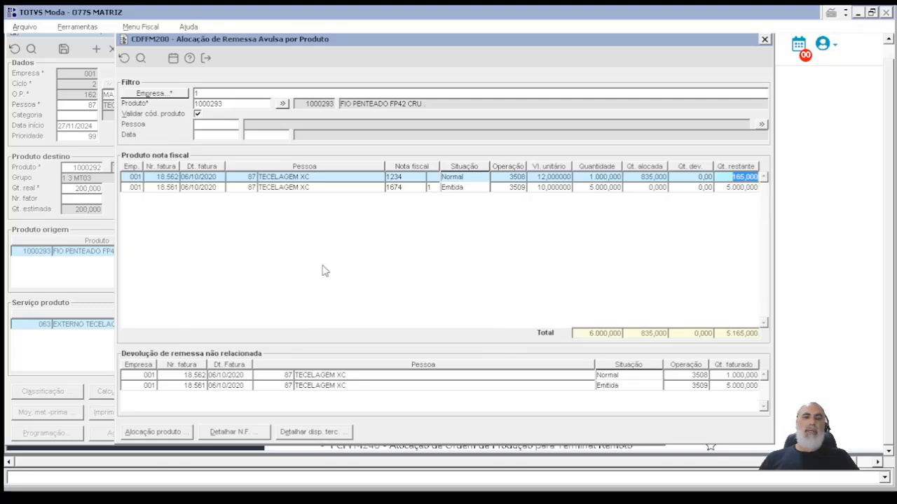
Step: Allocate 165 of the first remittance invoice's product to the current production order in cycle 2, and save the allocation
{"action": "left_click", "coordinate": [146, 177]}
{"action": "left_click", "coordinate": [158, 432]}
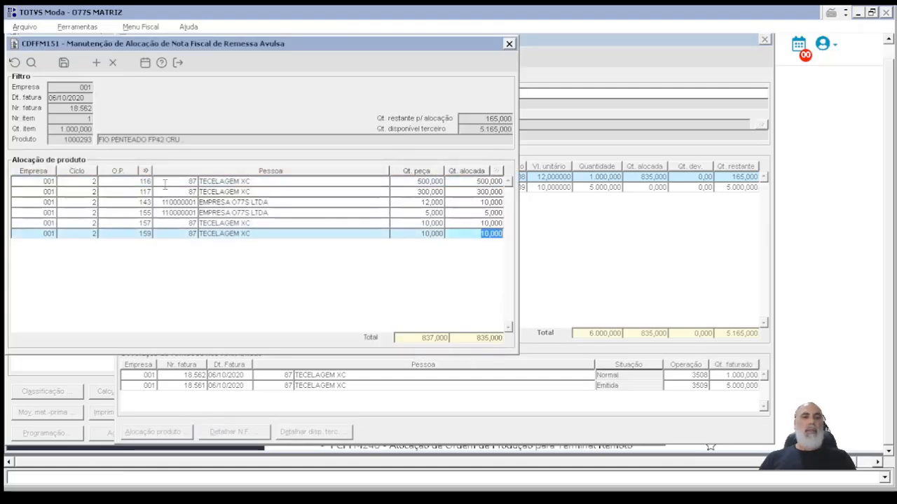
{"action": "key", "text": "Down"}
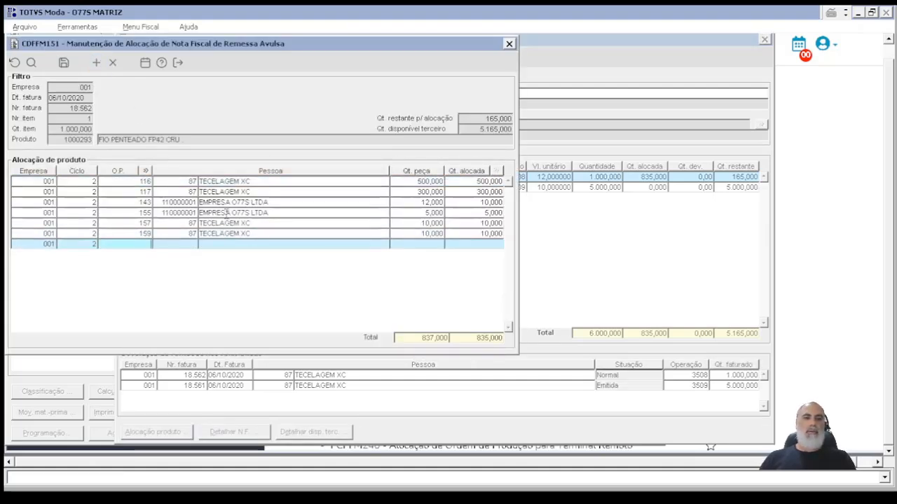
{"action": "left_click_drag", "start_coordinate": [274, 45], "coordinate": [465, 67]}
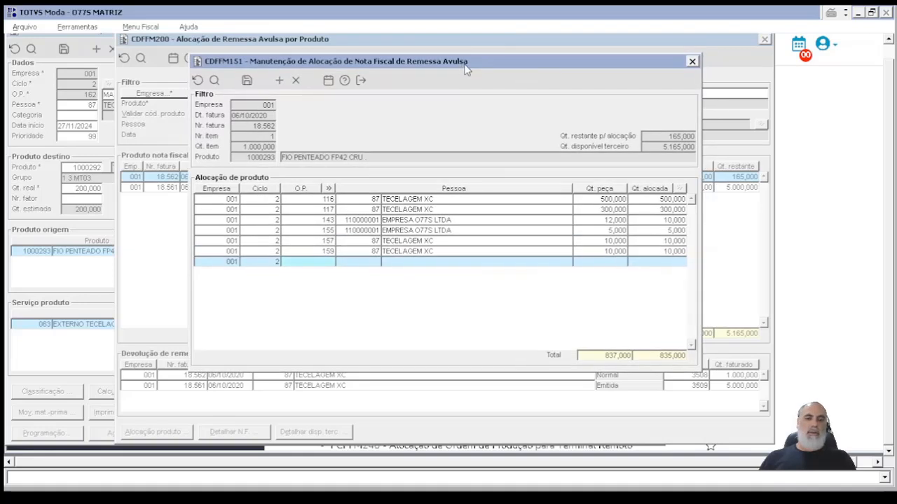
{"action": "key", "text": "Tab"}
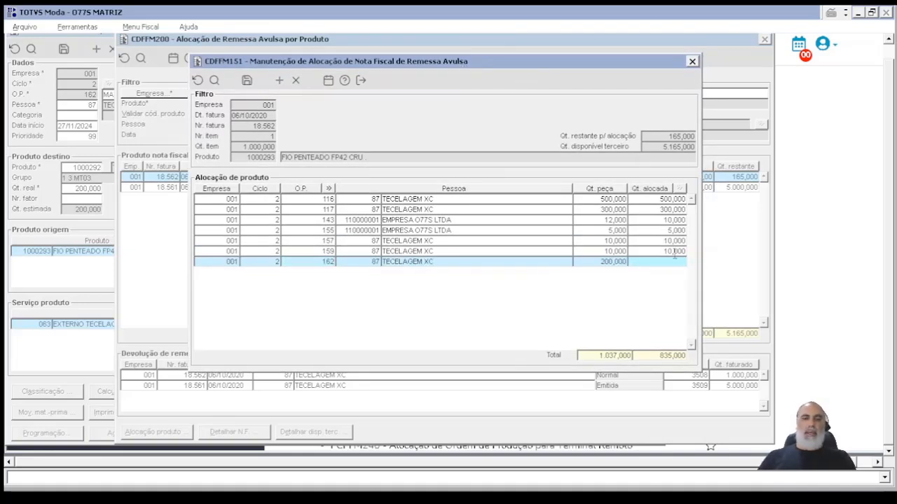
{"action": "type", "text": "165"}
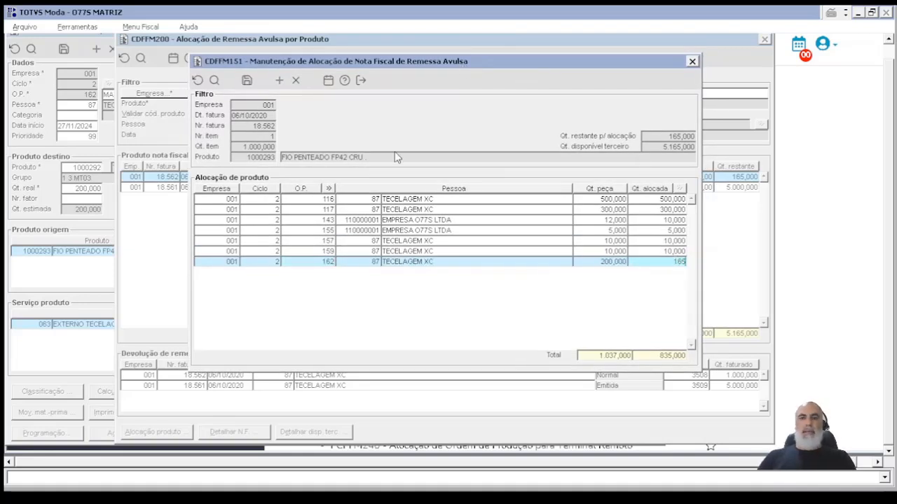
{"action": "left_click", "coordinate": [246, 80]}
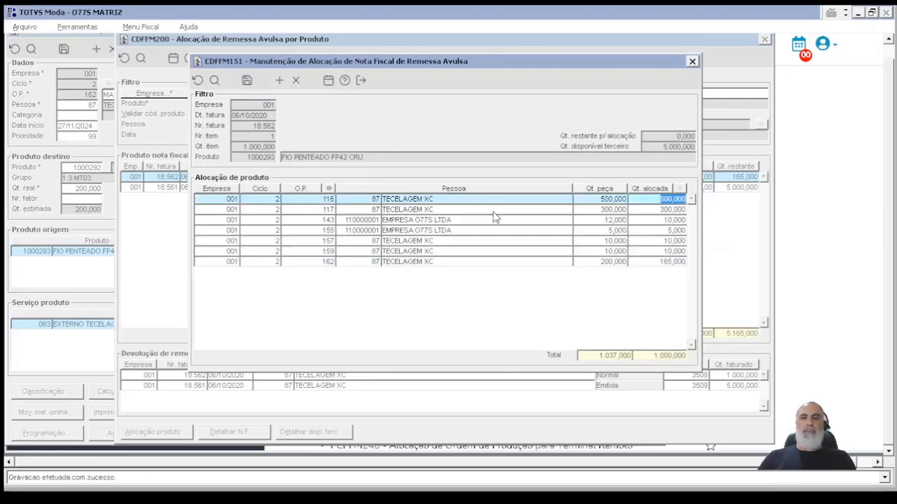
Step: Open the product allocation for the second remittance invoice and enter cycle 2
{"action": "left_click", "coordinate": [701, 186]}
{"action": "left_click", "coordinate": [159, 433]}
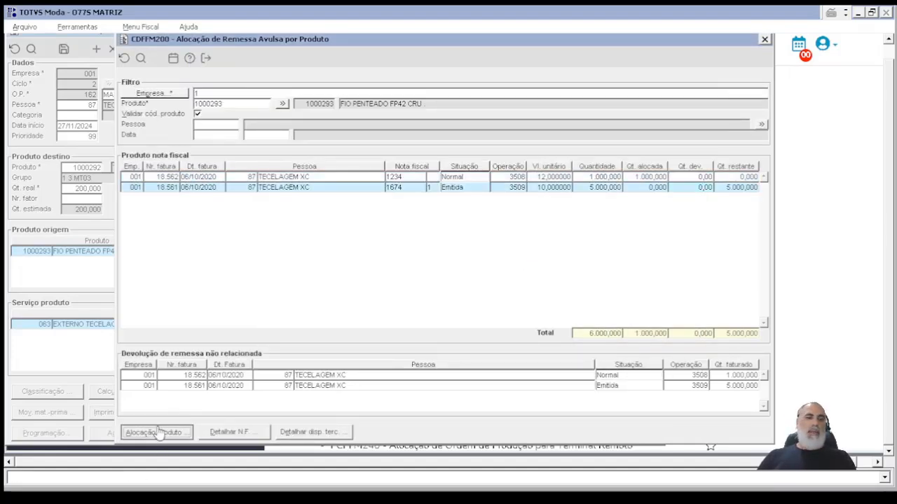
{"action": "type", "text": "2"}
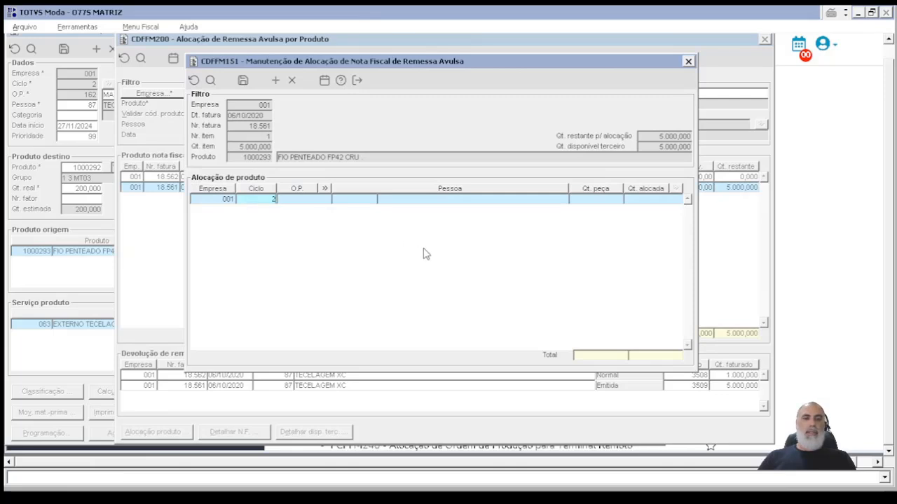
{"action": "type", "text": "167"}
{"action": "key", "text": "Tab"}
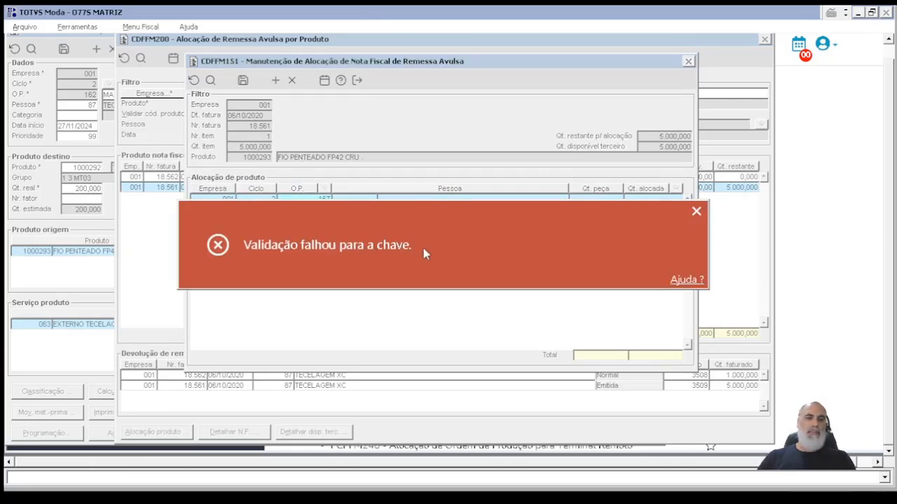
{"action": "left_click", "coordinate": [392, 234]}
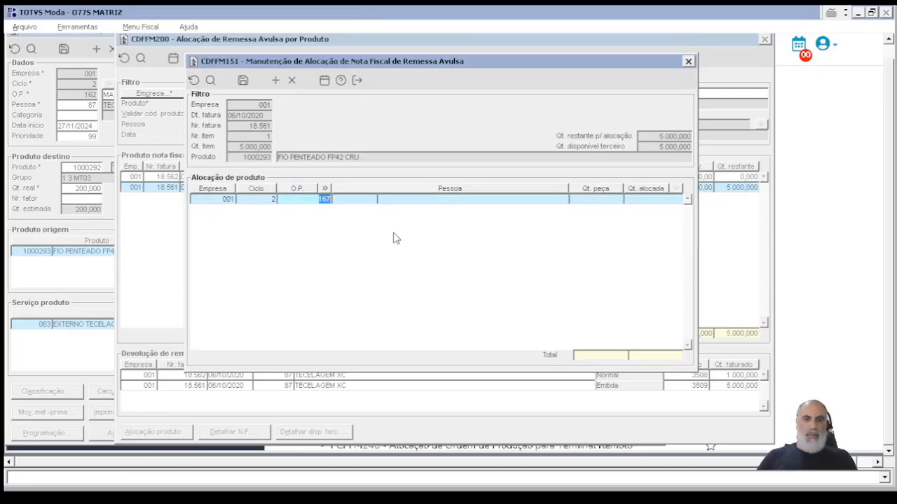
Step: Allocate 35 of the second remittance invoice's product to the current production order, save, and return to the order
{"action": "type", "text": "162"}
{"action": "key", "text": "Tab"}
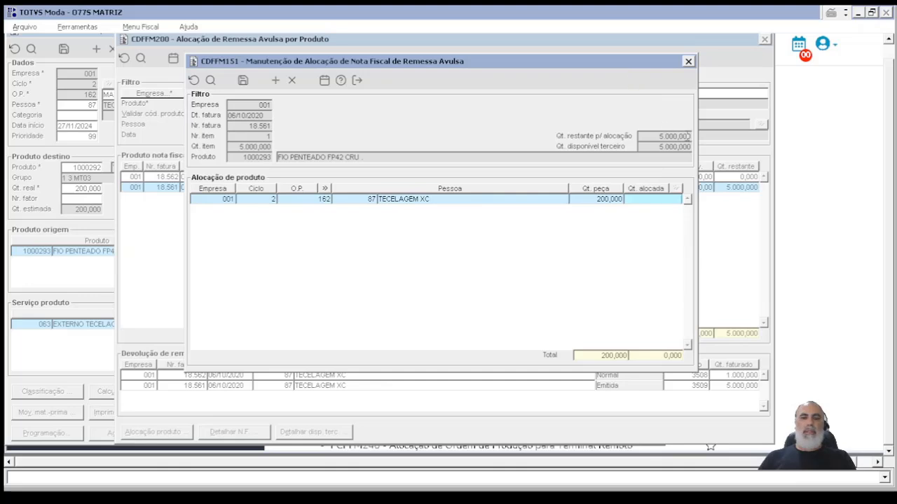
{"action": "type", "text": "35"}
{"action": "left_click", "coordinate": [242, 81]}
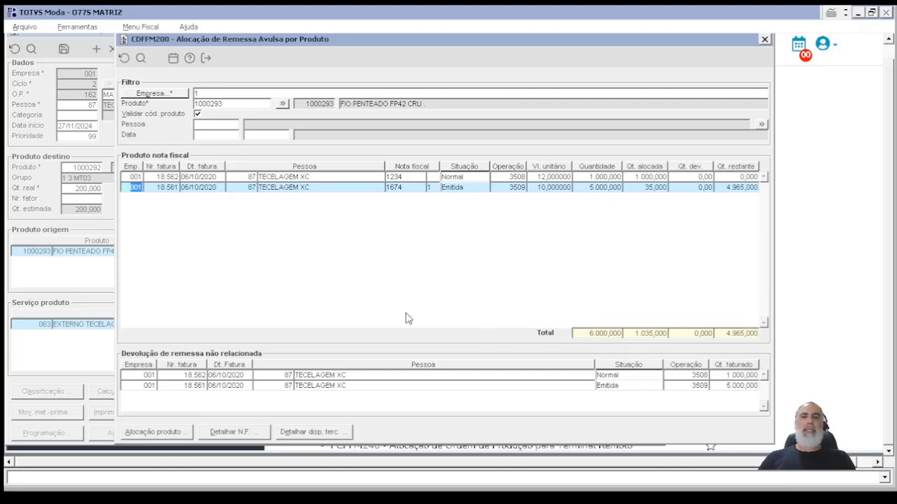
{"action": "left_click", "coordinate": [206, 58]}
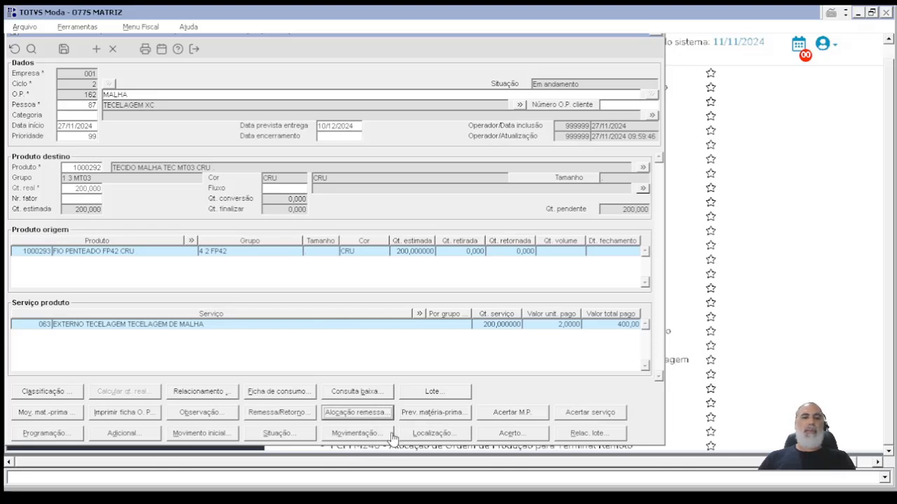
Step: Review the order's raw-material consumption forecast using the preset stock and purchase-order companies, and return to the order
{"action": "left_click", "coordinate": [429, 415]}
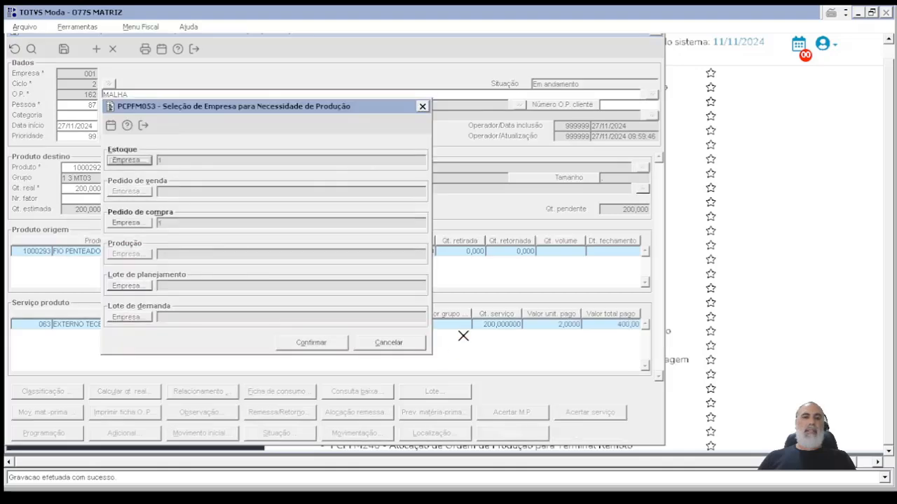
{"action": "left_click", "coordinate": [326, 344]}
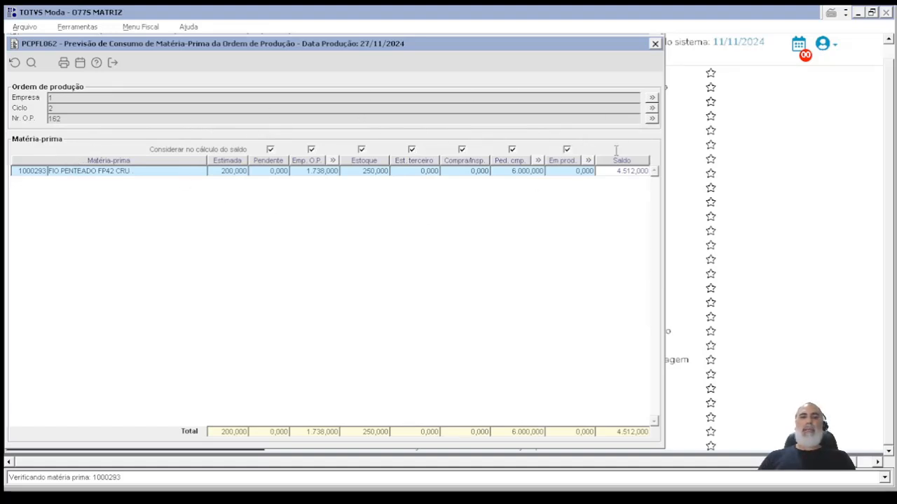
{"action": "left_click", "coordinate": [112, 62]}
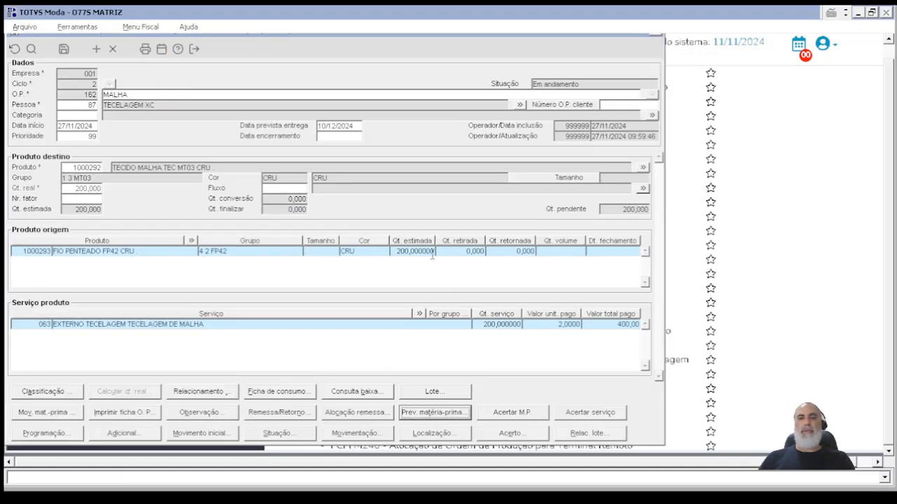
Step: Call up the order's raw-material adjustment and decline carrying it out
{"action": "left_click", "coordinate": [527, 415]}
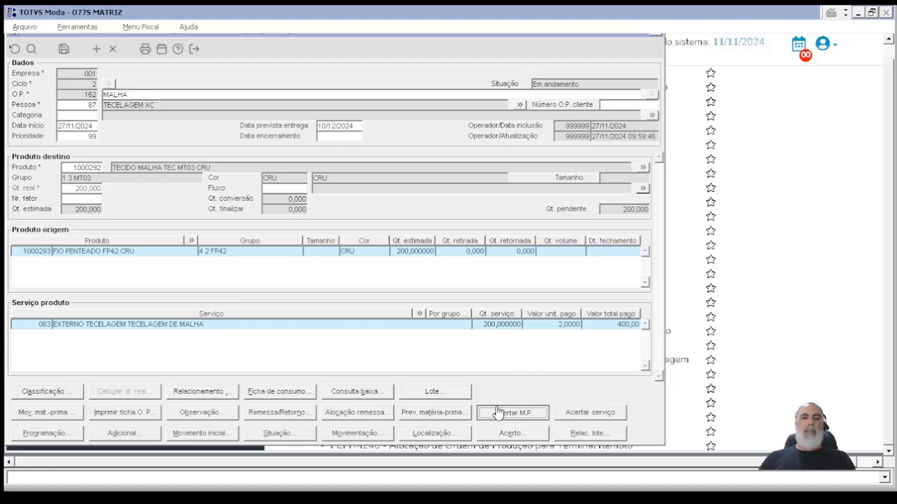
{"action": "left_click", "coordinate": [537, 418]}
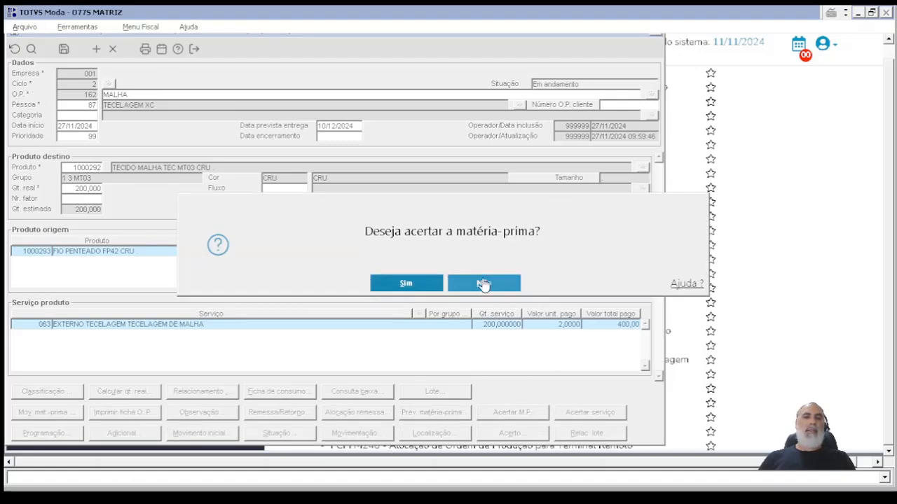
{"action": "left_click", "coordinate": [484, 284]}
Step: Examine the component help for the restrictions IN_ACERTA_MP and IN_ACERTA_SRV, and check the service quantity back in the production order
{"action": "left_click", "coordinate": [177, 50]}
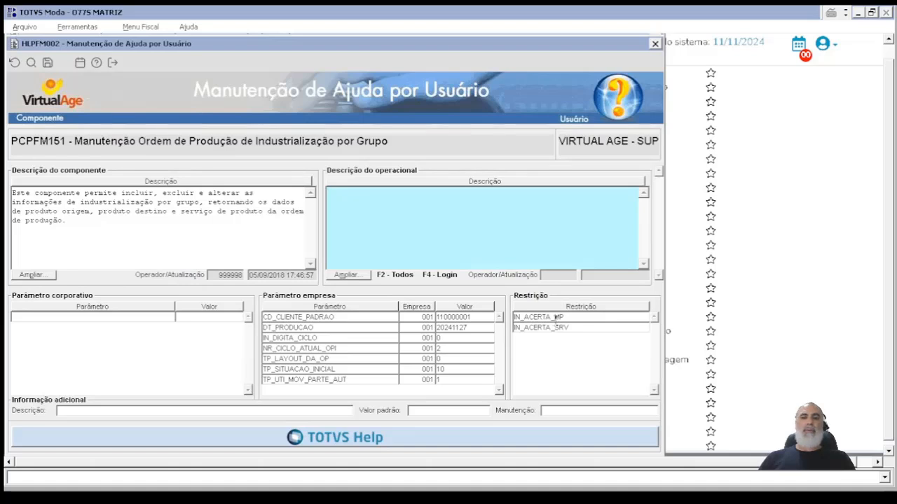
{"action": "left_click", "coordinate": [543, 320]}
{"action": "left_click", "coordinate": [582, 329]}
{"action": "left_click", "coordinate": [567, 318]}
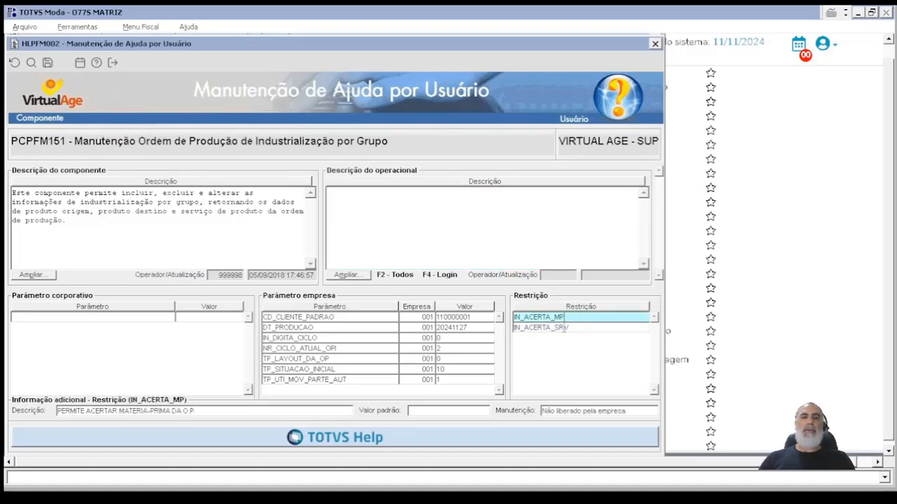
{"action": "left_click_drag", "start_coordinate": [516, 318], "coordinate": [579, 318]}
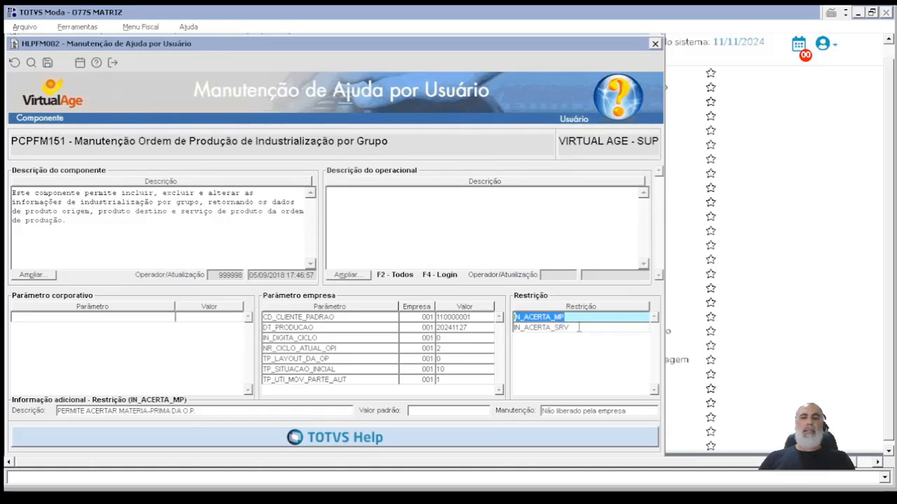
{"action": "left_click", "coordinate": [655, 43]}
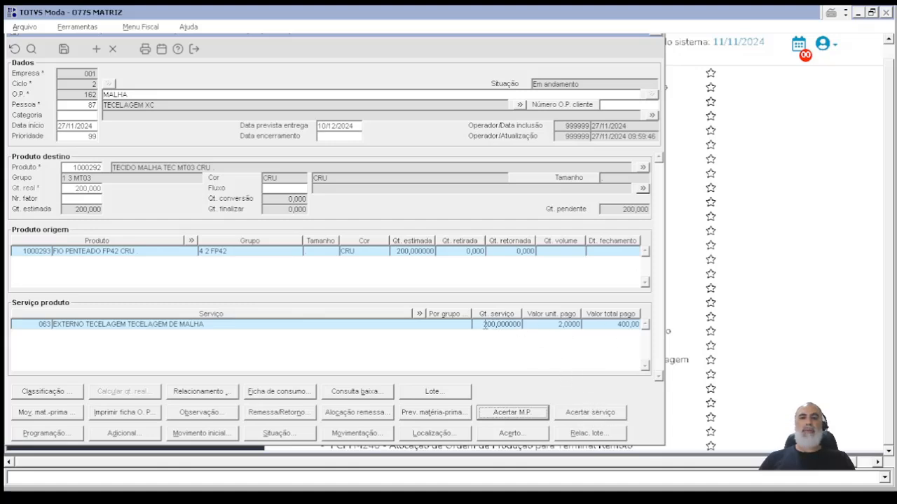
{"action": "left_click_drag", "start_coordinate": [484, 324], "coordinate": [540, 332]}
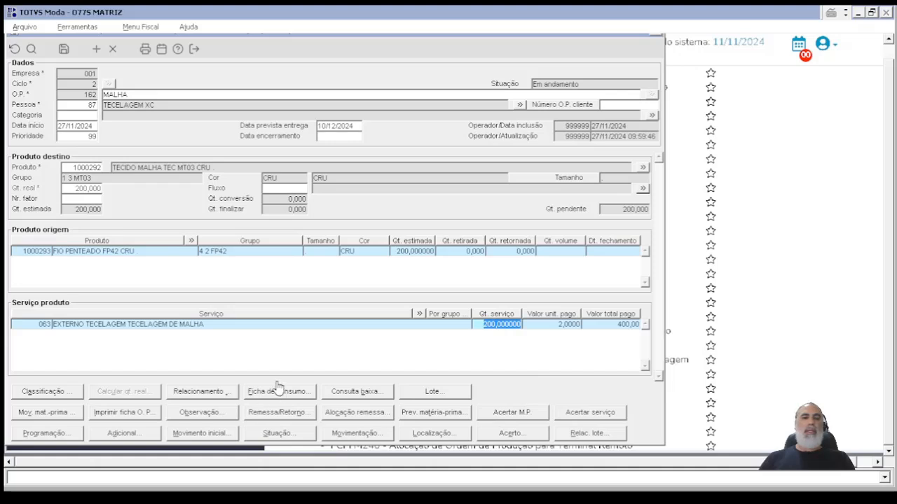